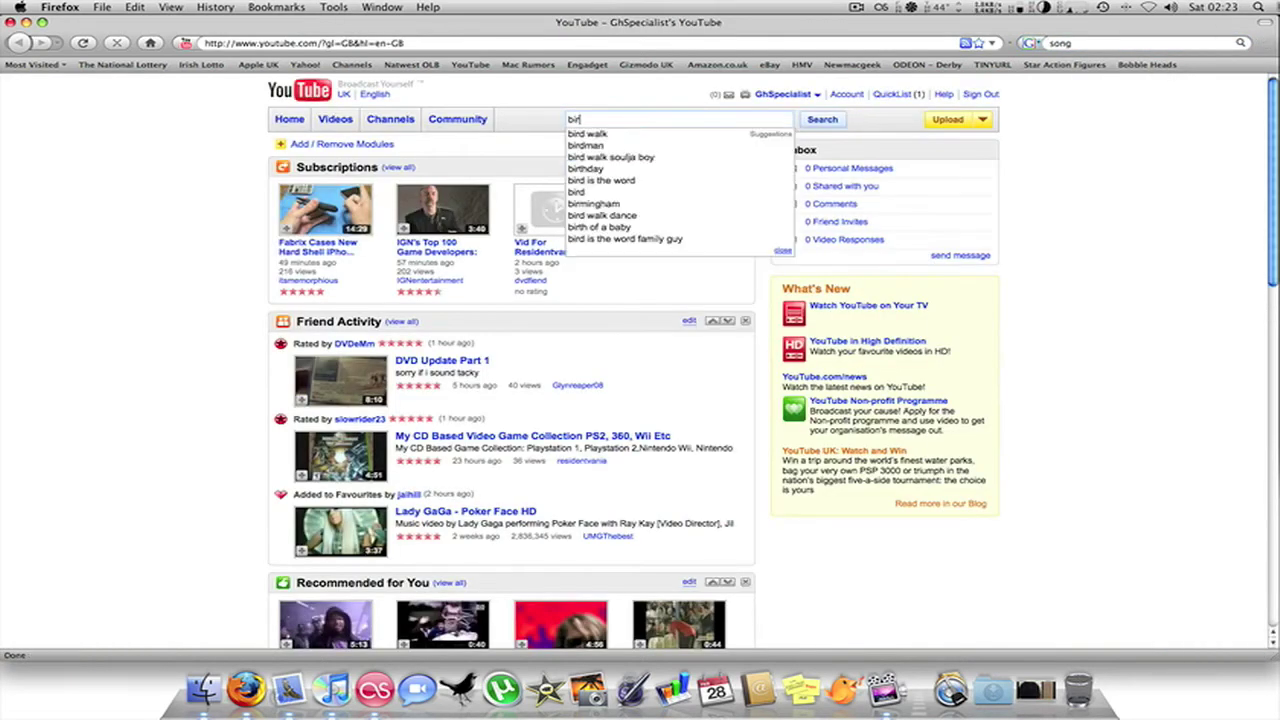
- Search the web for songbird and open the Songbird Open Source Music Player site
{"action": "left_click", "coordinate": [1134, 45]}
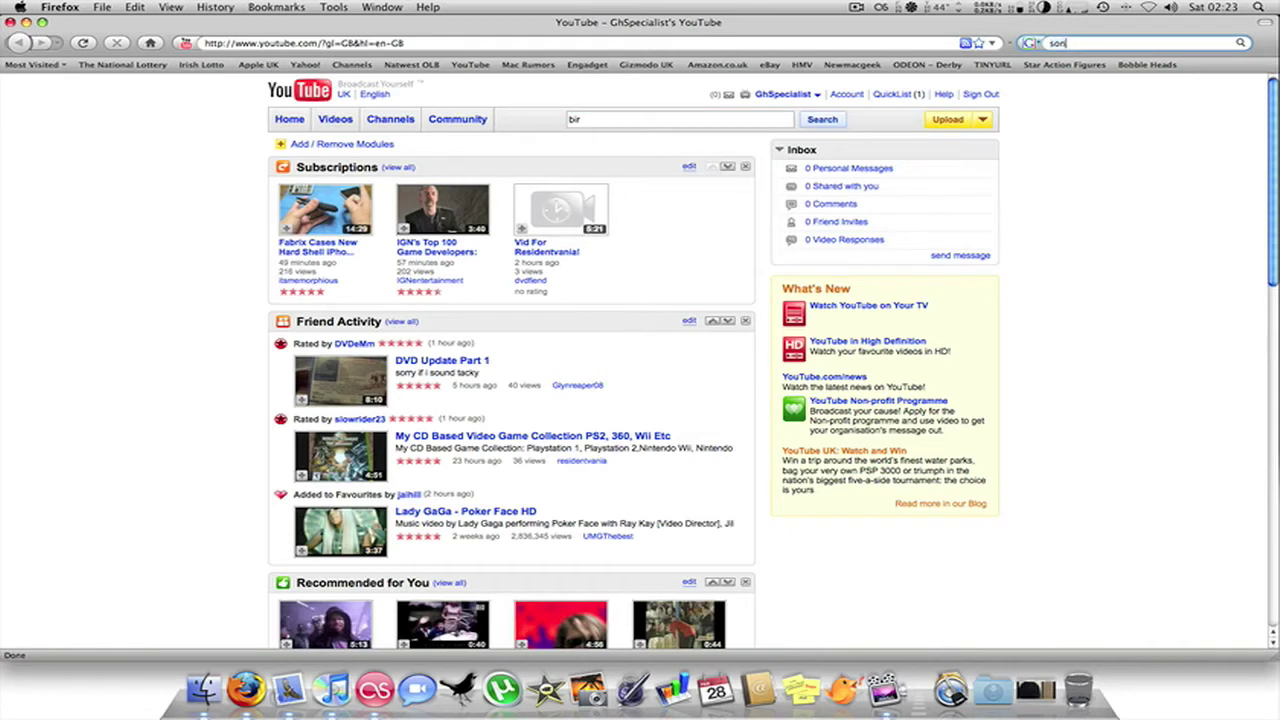
{"action": "type", "text": "bird"}
{"action": "key", "text": "Return"}
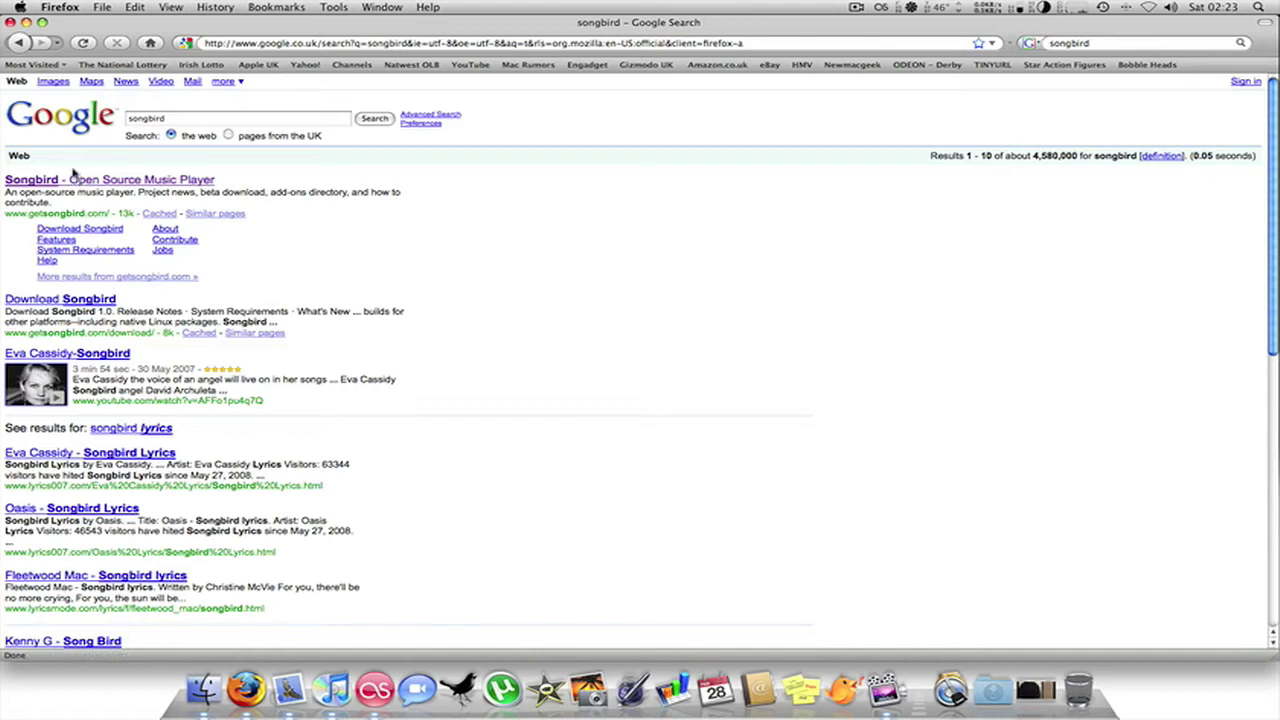
{"action": "left_click", "coordinate": [106, 180]}
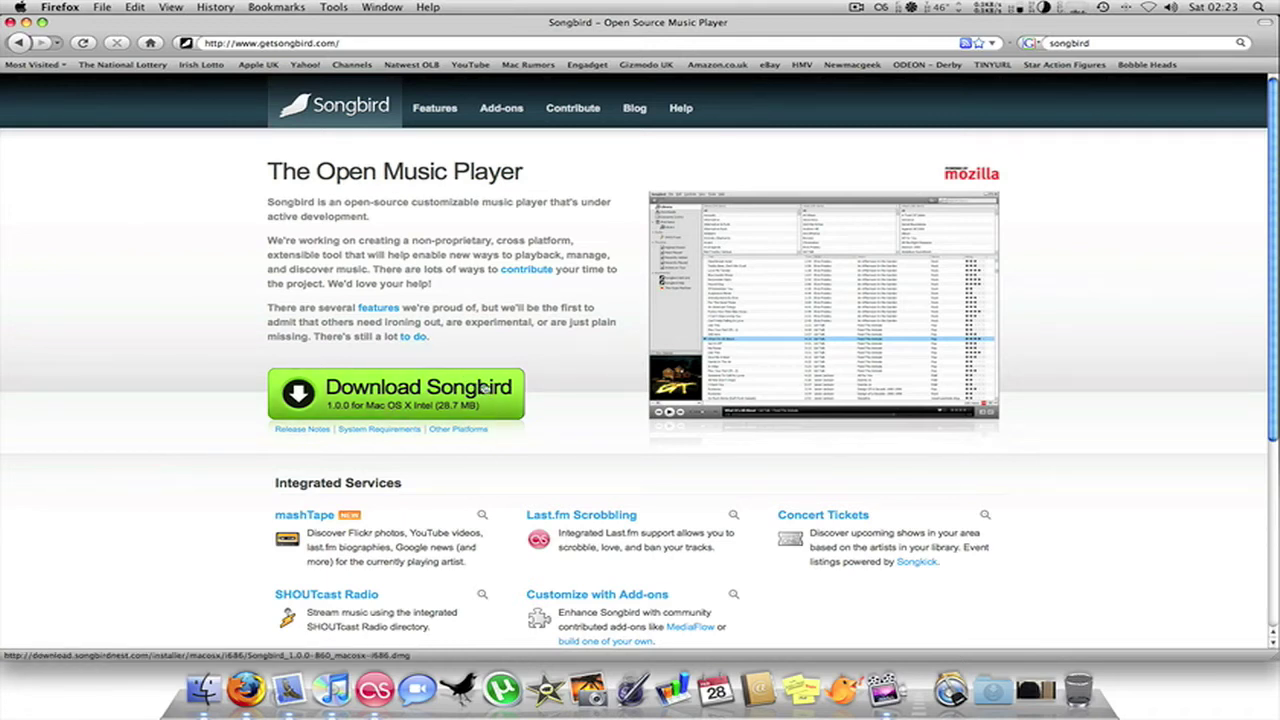
- Close the browser window and switch to Songbird by launching it
{"action": "left_click", "coordinate": [12, 22]}
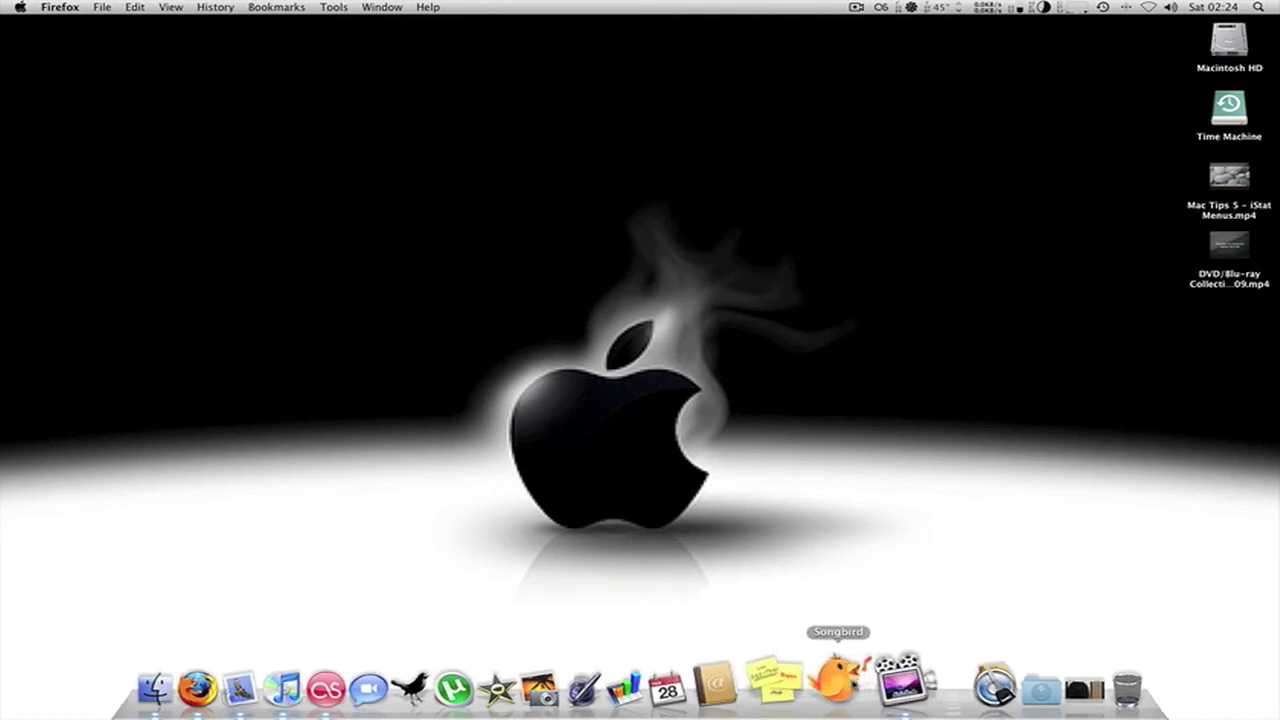
{"action": "left_click", "coordinate": [838, 668]}
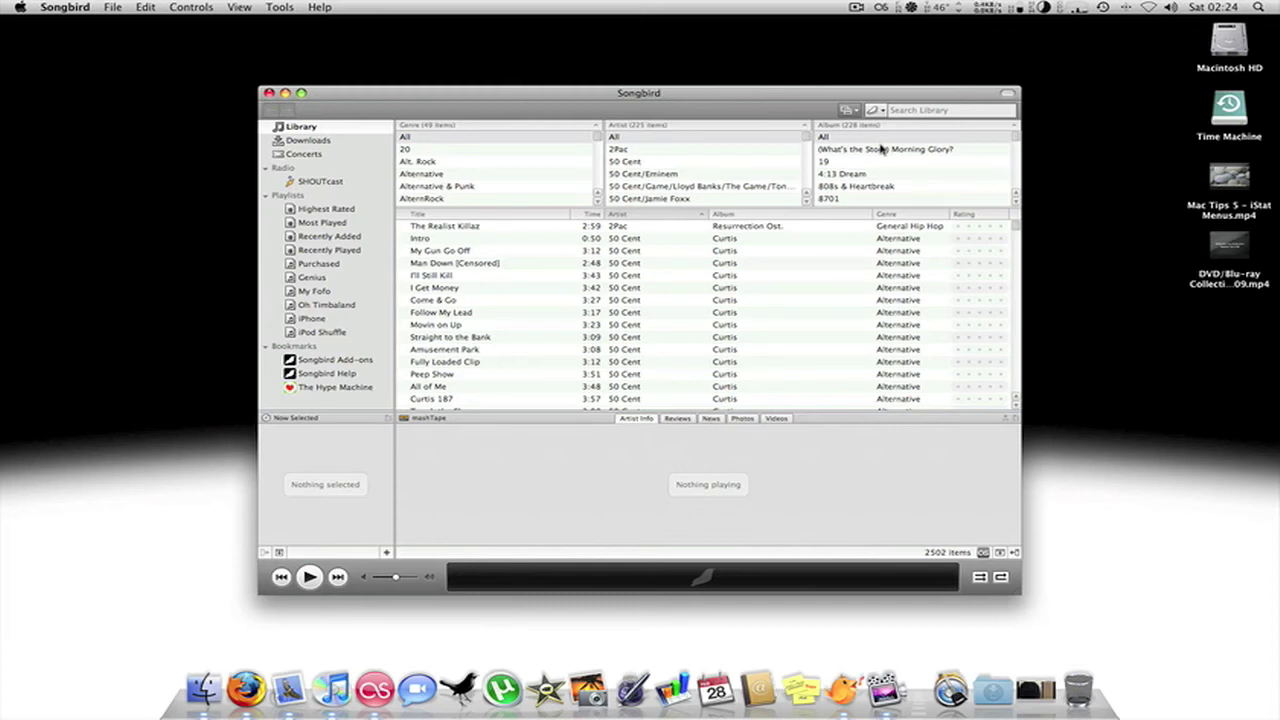
- Look through the library's song list and the Videos and Artist Info views of mashTape
{"action": "left_click", "coordinate": [912, 109]}
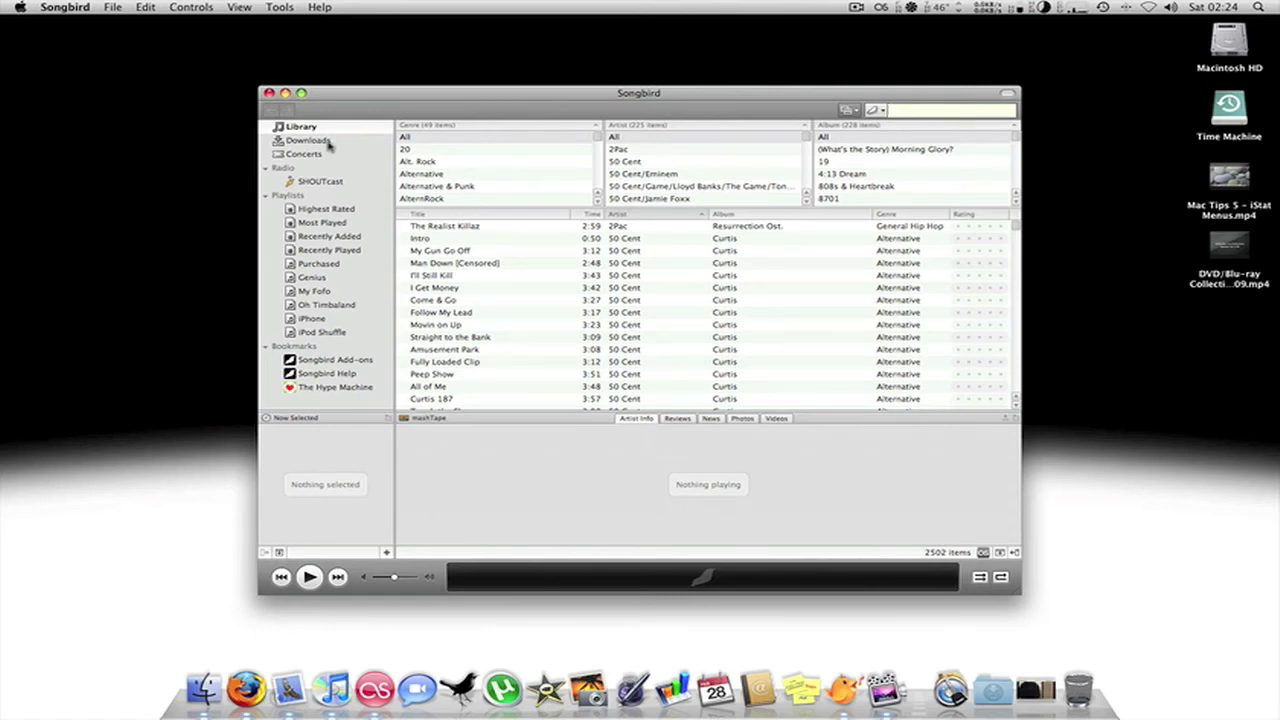
{"action": "scroll", "coordinate": [474, 264], "scroll_direction": "down", "scroll_amount": 20}
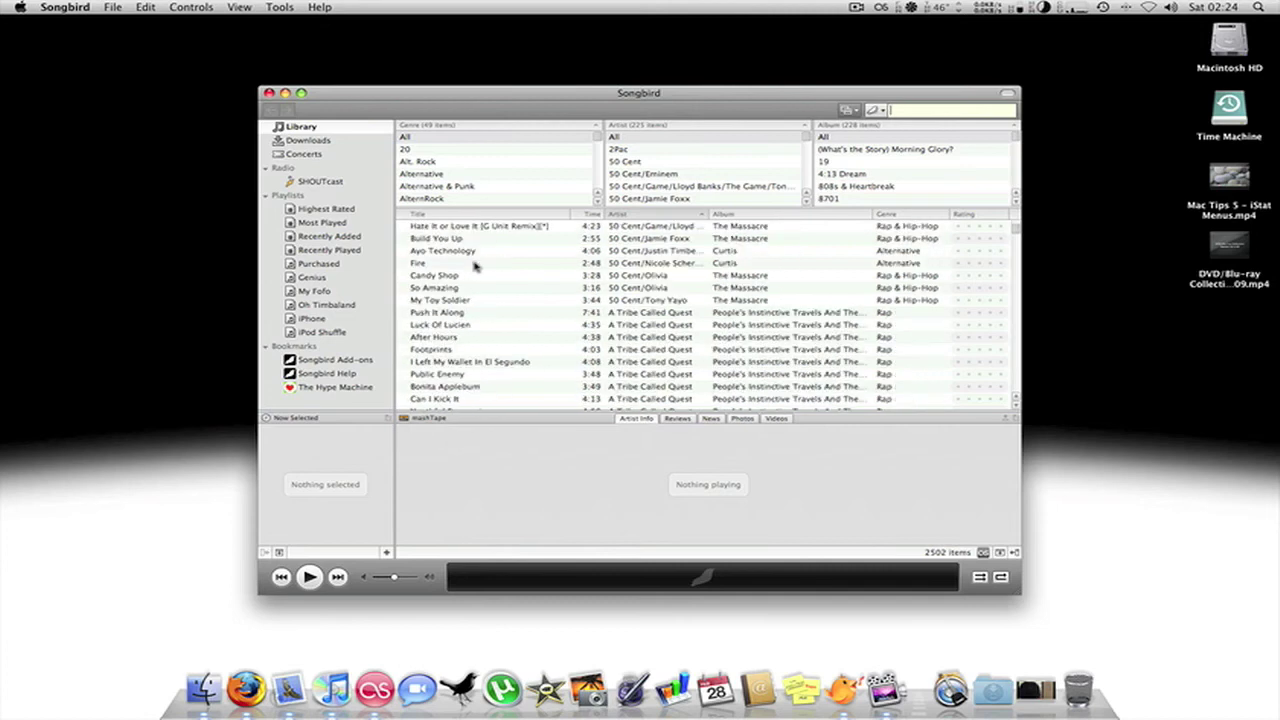
{"action": "scroll", "coordinate": [474, 264], "scroll_direction": "down", "scroll_amount": 20}
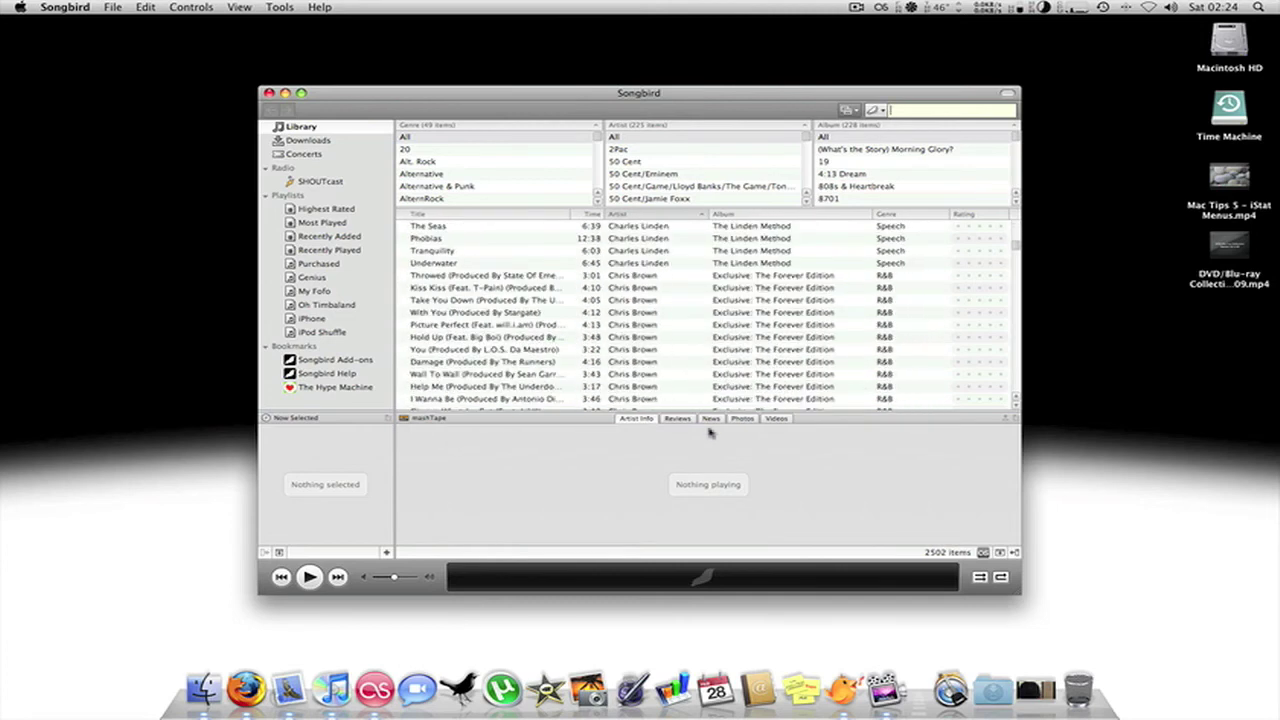
{"action": "left_click", "coordinate": [778, 419]}
{"action": "left_click", "coordinate": [642, 419]}
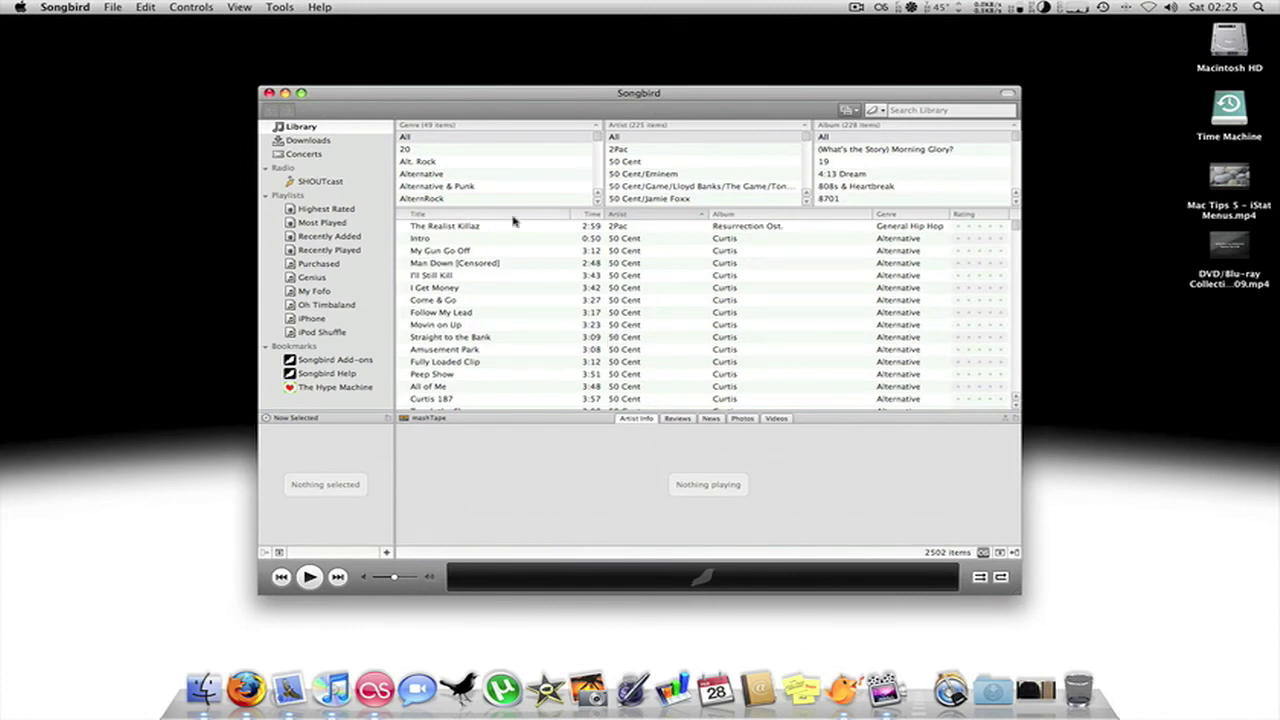
{"action": "scroll", "coordinate": [453, 331], "scroll_direction": "down", "scroll_amount": 15}
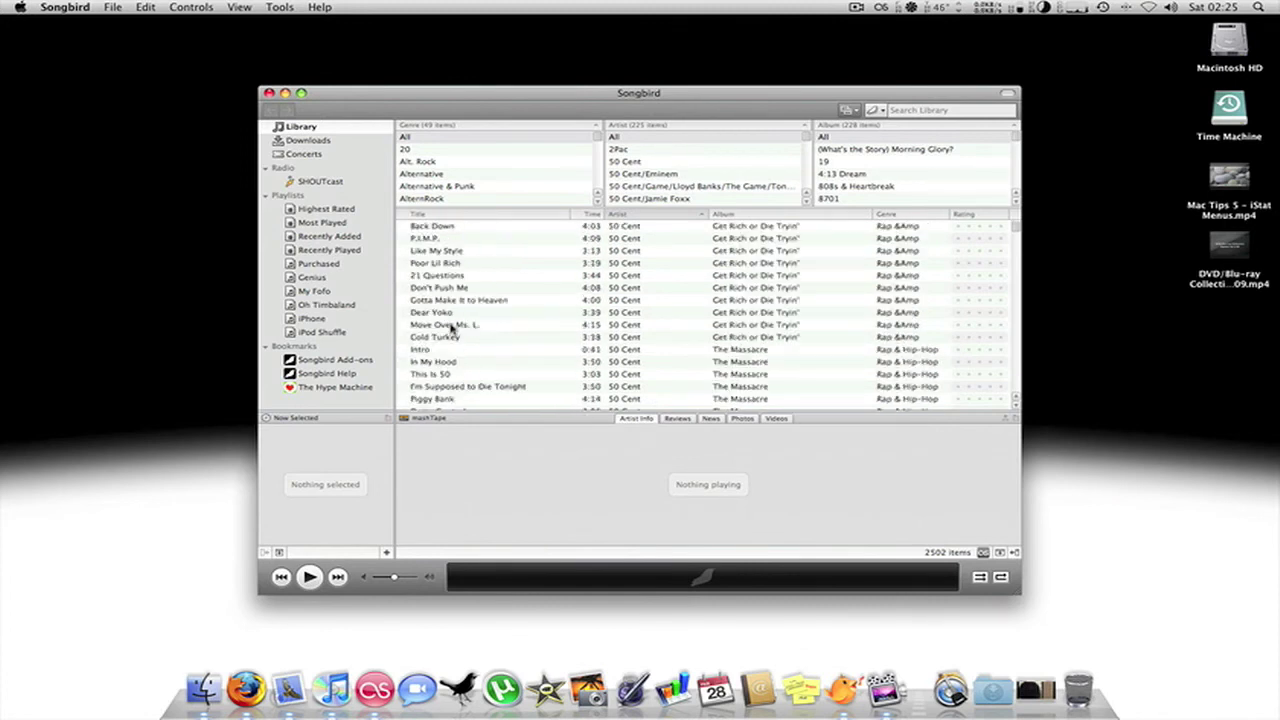
{"action": "scroll", "coordinate": [452, 326], "scroll_direction": "up", "scroll_amount": 15}
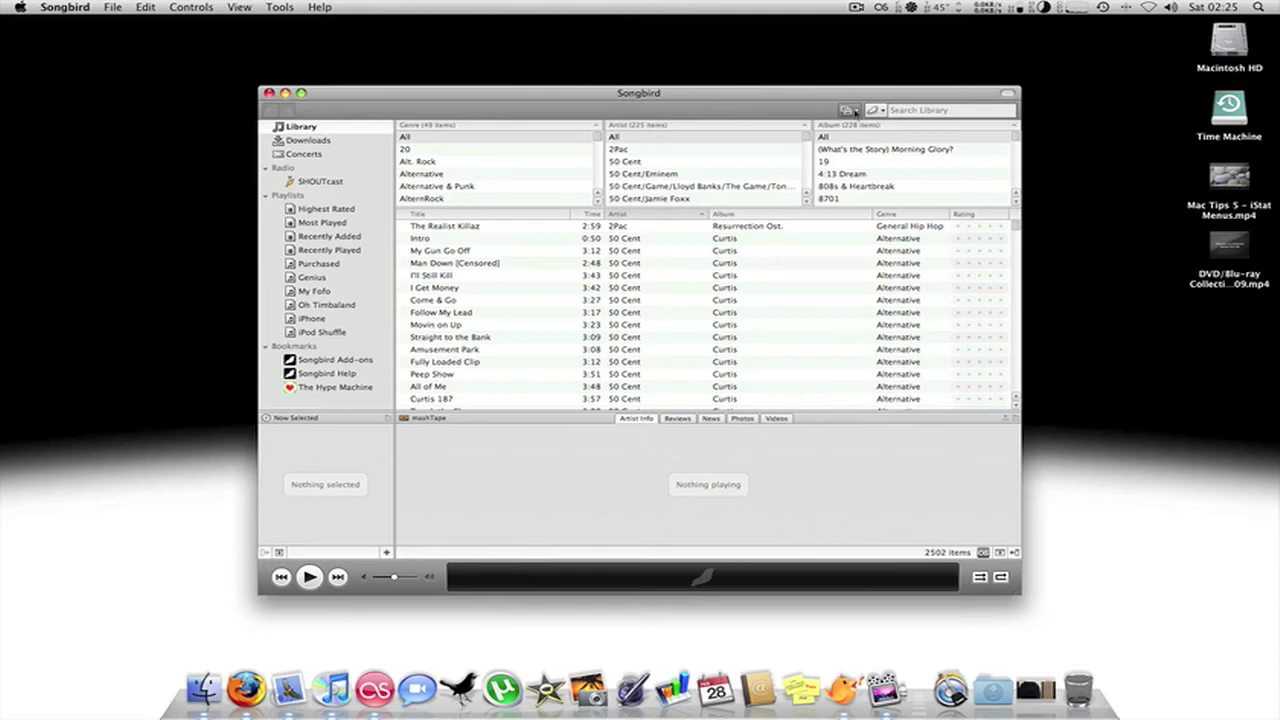
- Review the installed search engines and leave the list without changing anything
{"action": "left_click", "coordinate": [873, 110]}
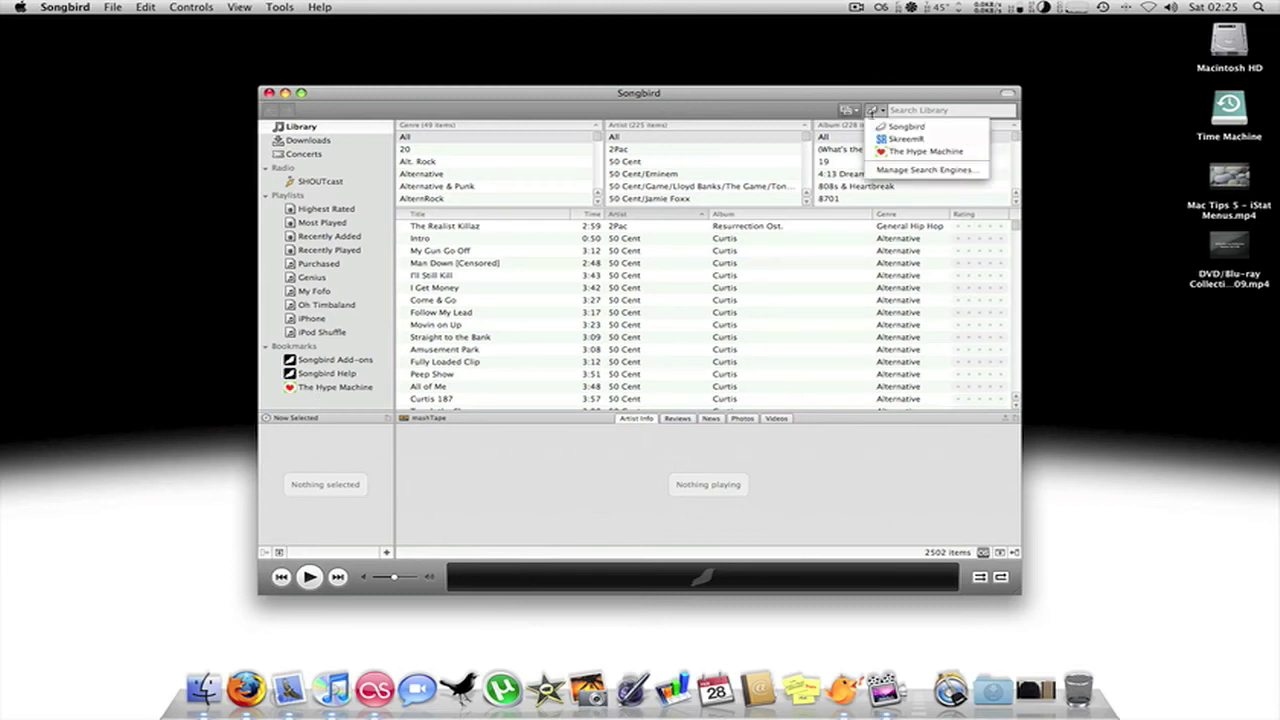
{"action": "left_click", "coordinate": [900, 170]}
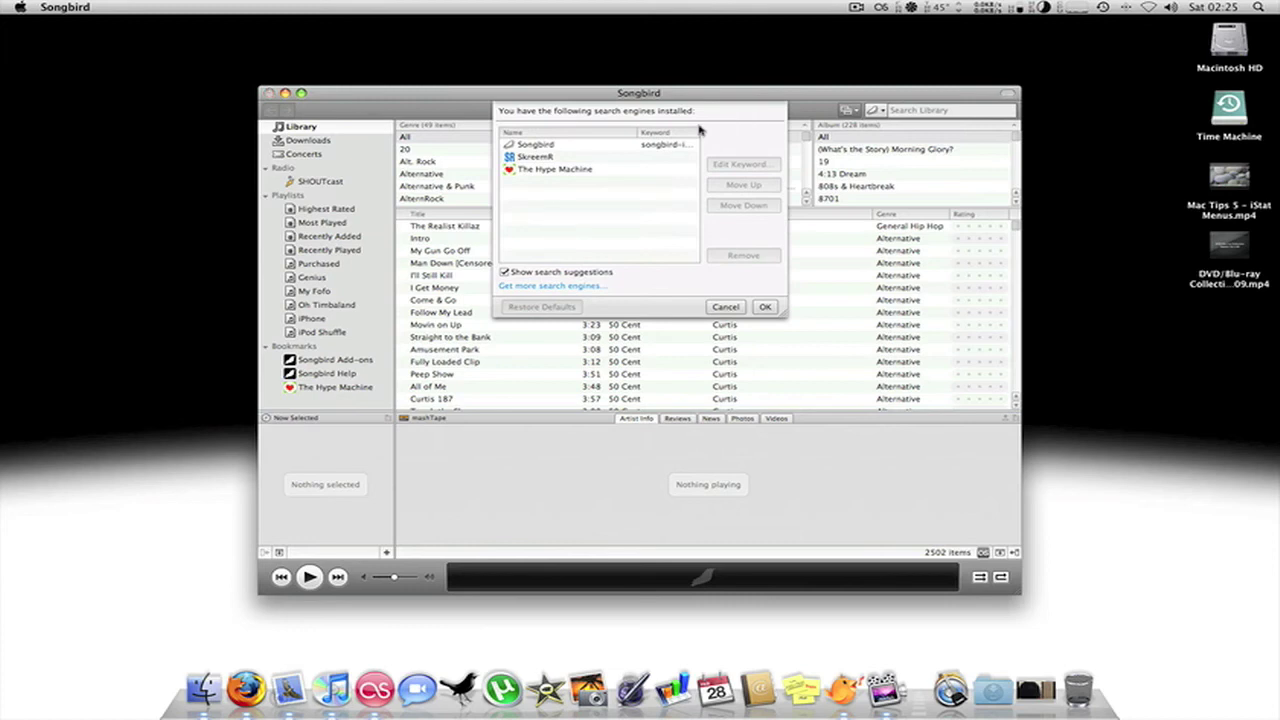
{"action": "left_click", "coordinate": [726, 307]}
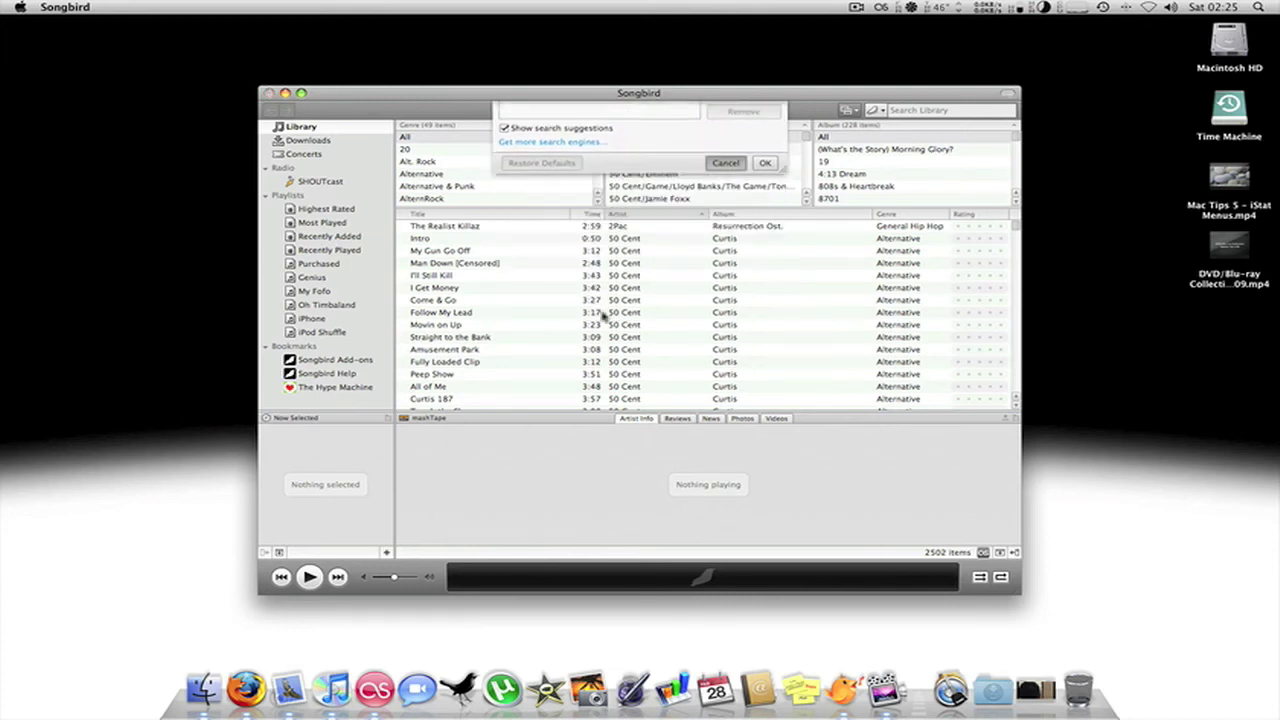
- Visit The Hype Machine from the bookmarks and close its page to return to the library
{"action": "left_click", "coordinate": [341, 387]}
{"action": "left_click", "coordinate": [942, 111]}
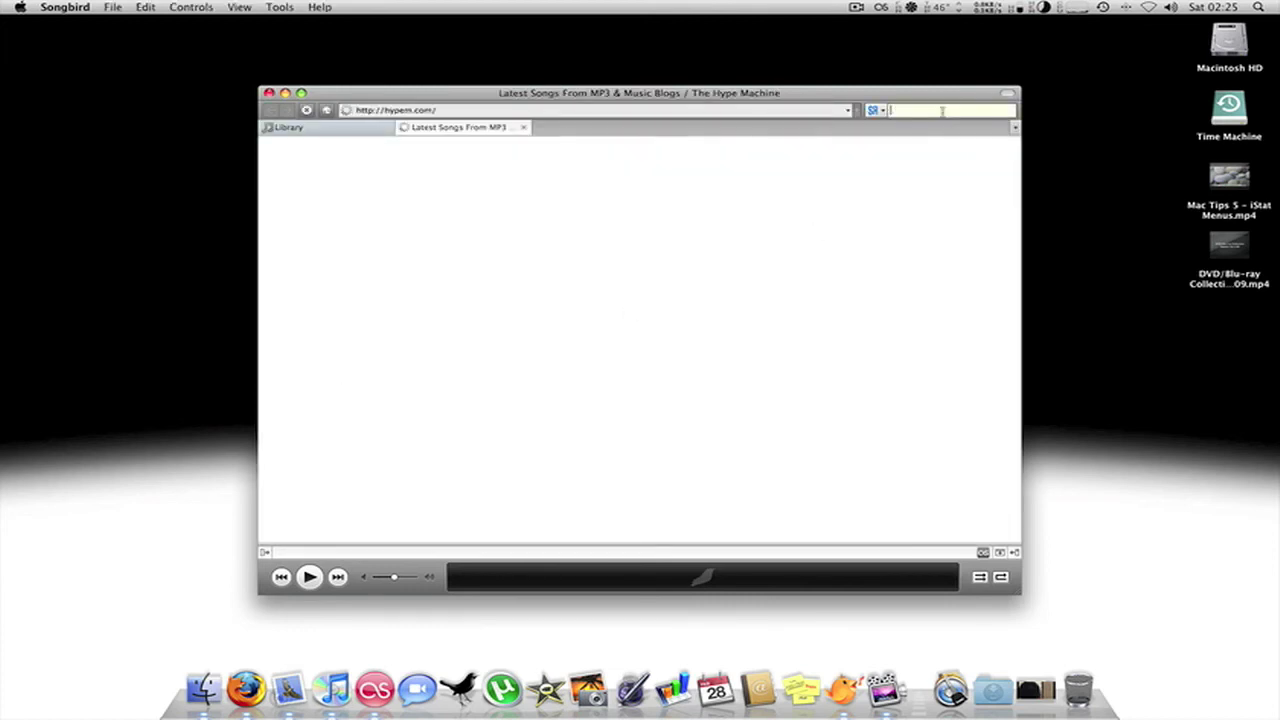
{"action": "left_click", "coordinate": [524, 128]}
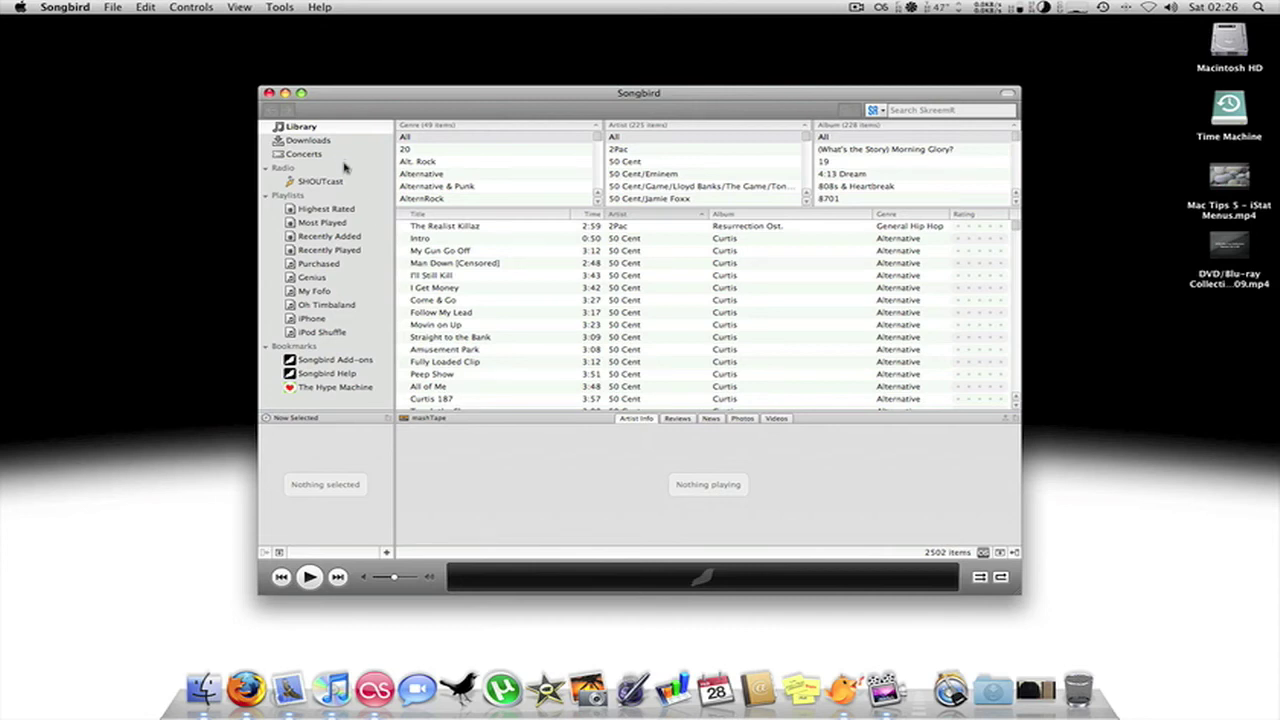
- Open the Concerts page and set the concert location's country to UK
{"action": "left_click_drag", "start_coordinate": [378, 97], "coordinate": [380, 68]}
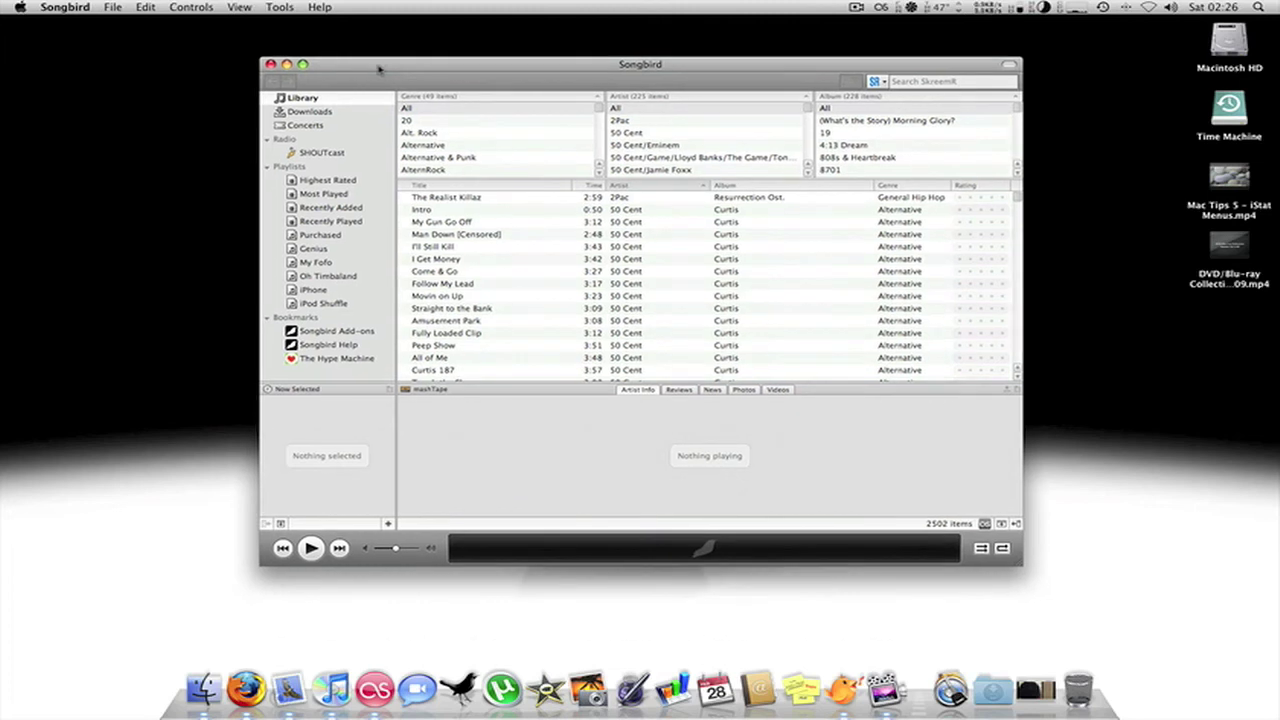
{"action": "left_click", "coordinate": [290, 127]}
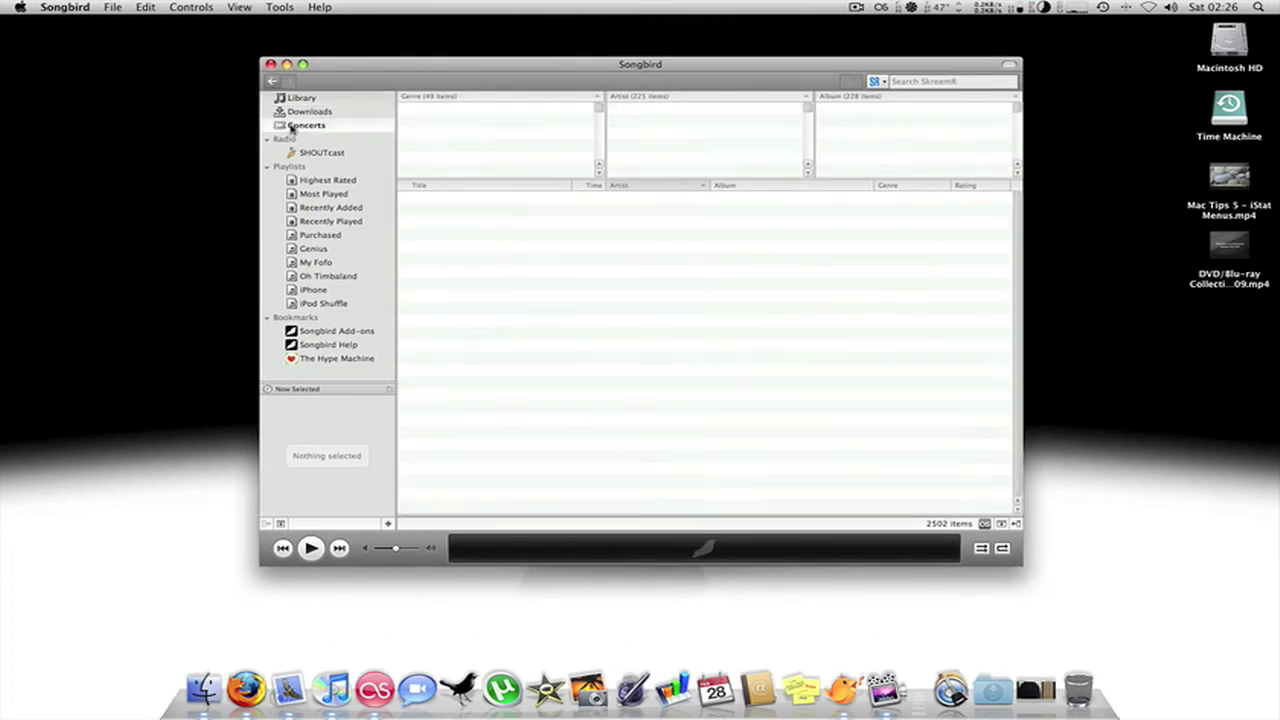
{"action": "left_click", "coordinate": [476, 218]}
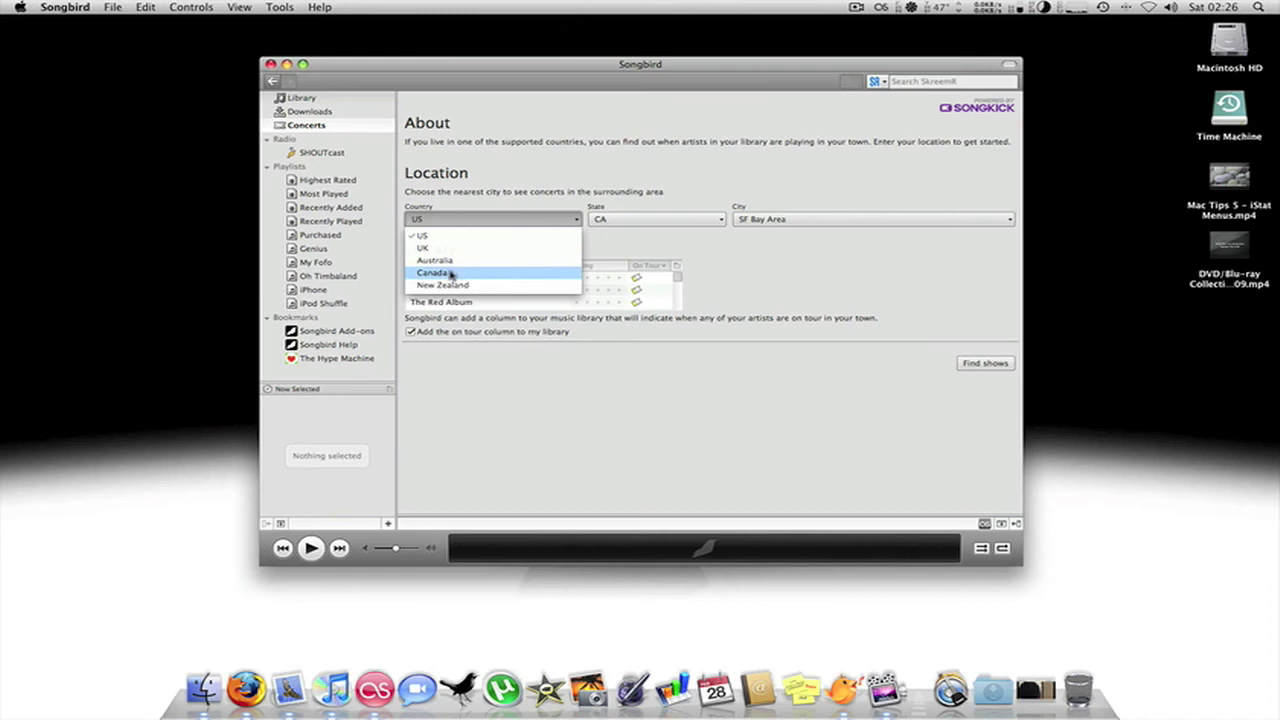
{"action": "left_click", "coordinate": [430, 250]}
- Set the concert city to London and find shows for the library's artists
{"action": "left_click", "coordinate": [725, 224]}
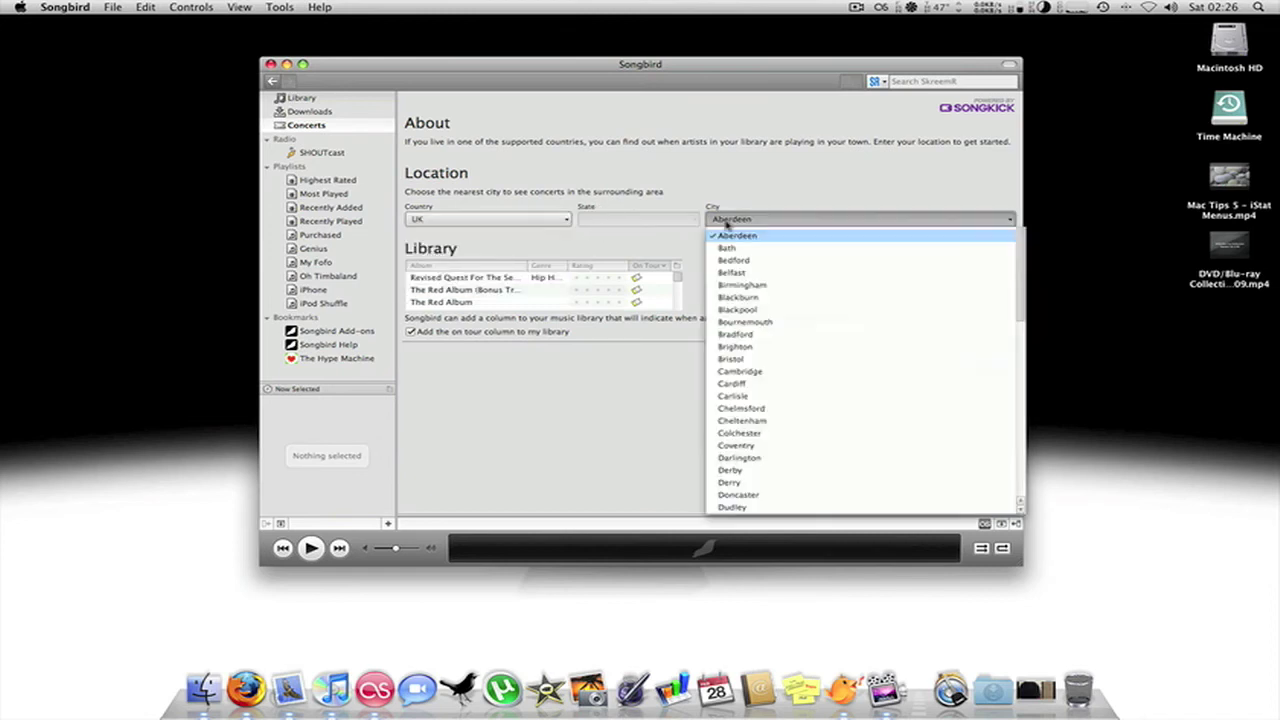
{"action": "scroll", "coordinate": [773, 396], "scroll_direction": "down", "scroll_amount": 12}
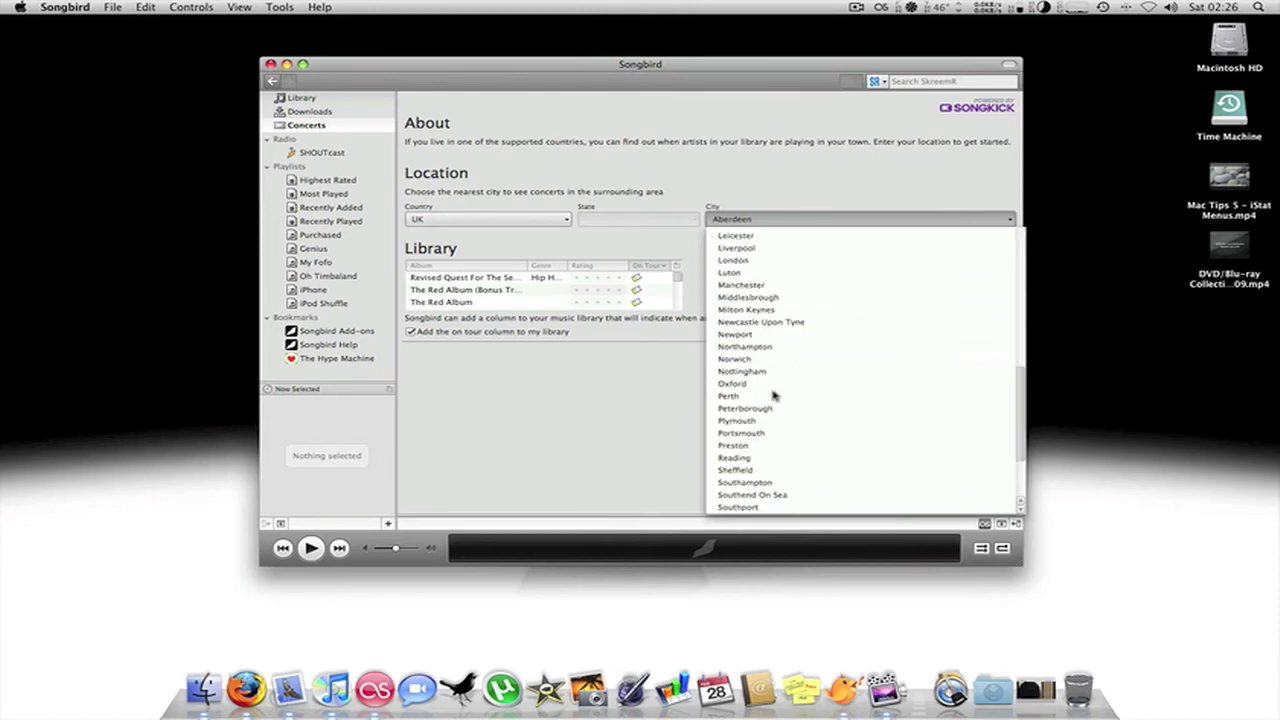
{"action": "scroll", "coordinate": [773, 396], "scroll_direction": "down", "scroll_amount": 3}
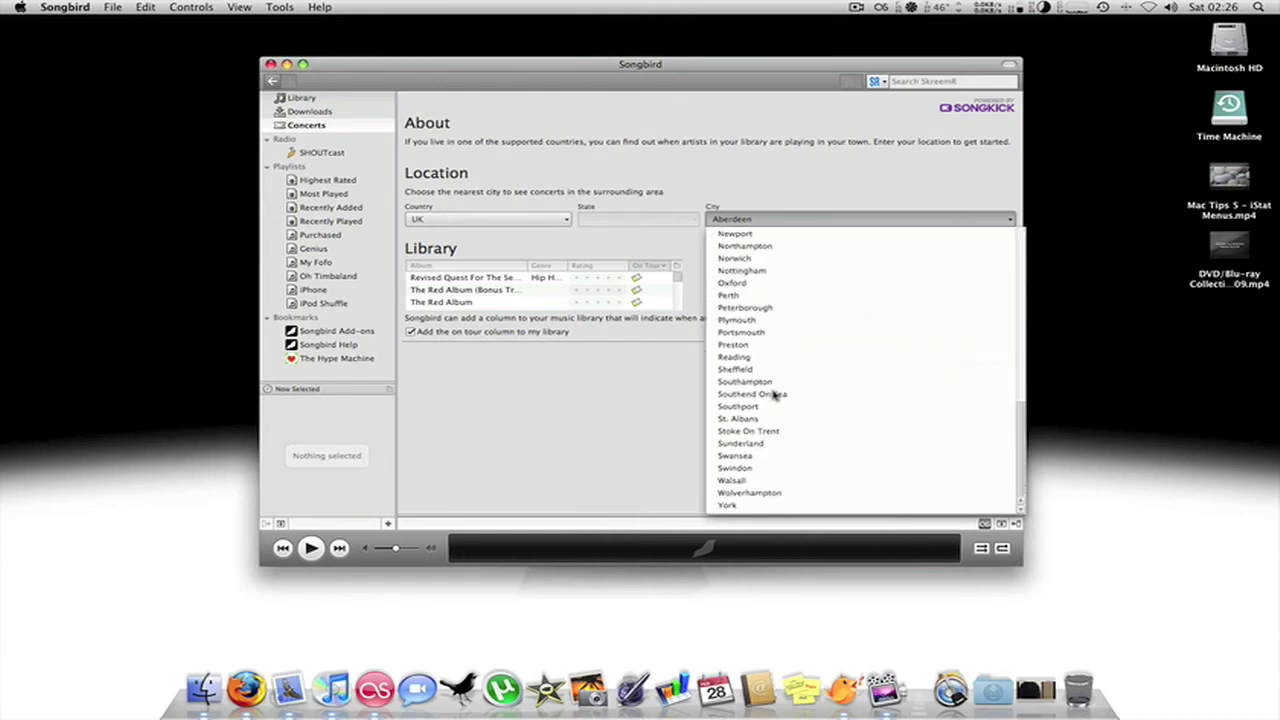
{"action": "scroll", "coordinate": [780, 320], "scroll_direction": "up", "scroll_amount": 5}
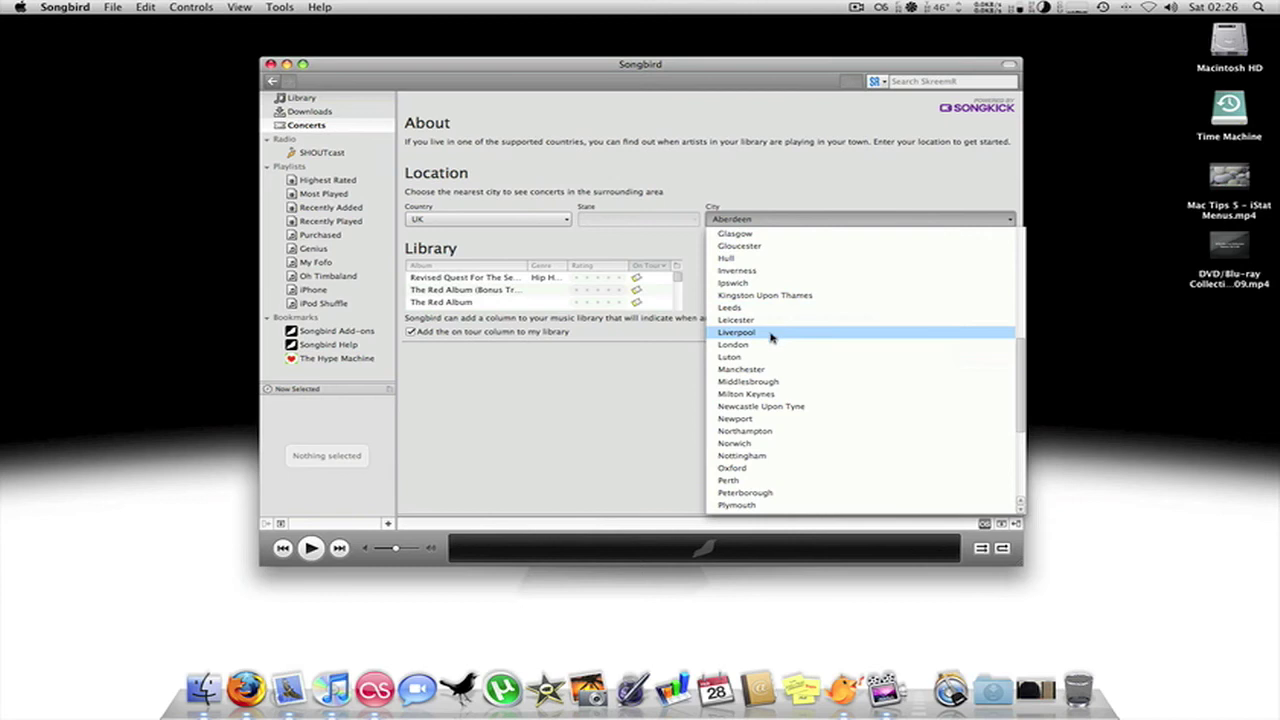
{"action": "left_click", "coordinate": [770, 345]}
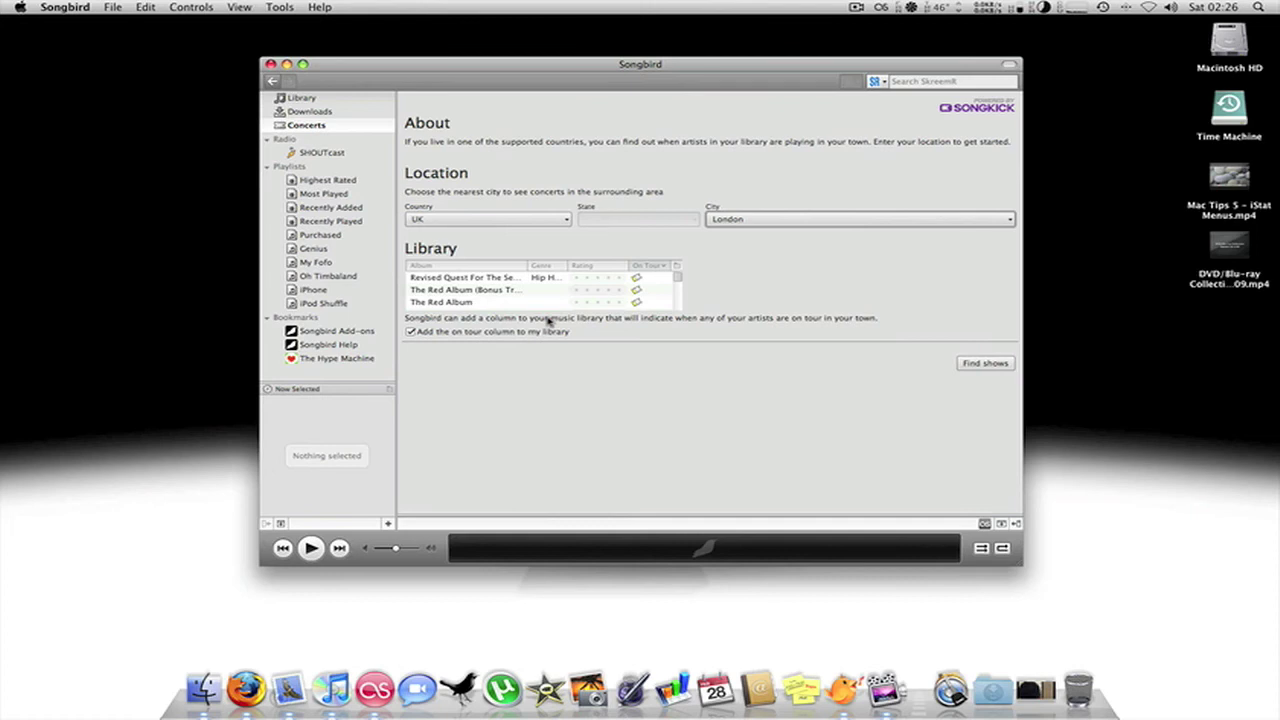
{"action": "left_click", "coordinate": [985, 363]}
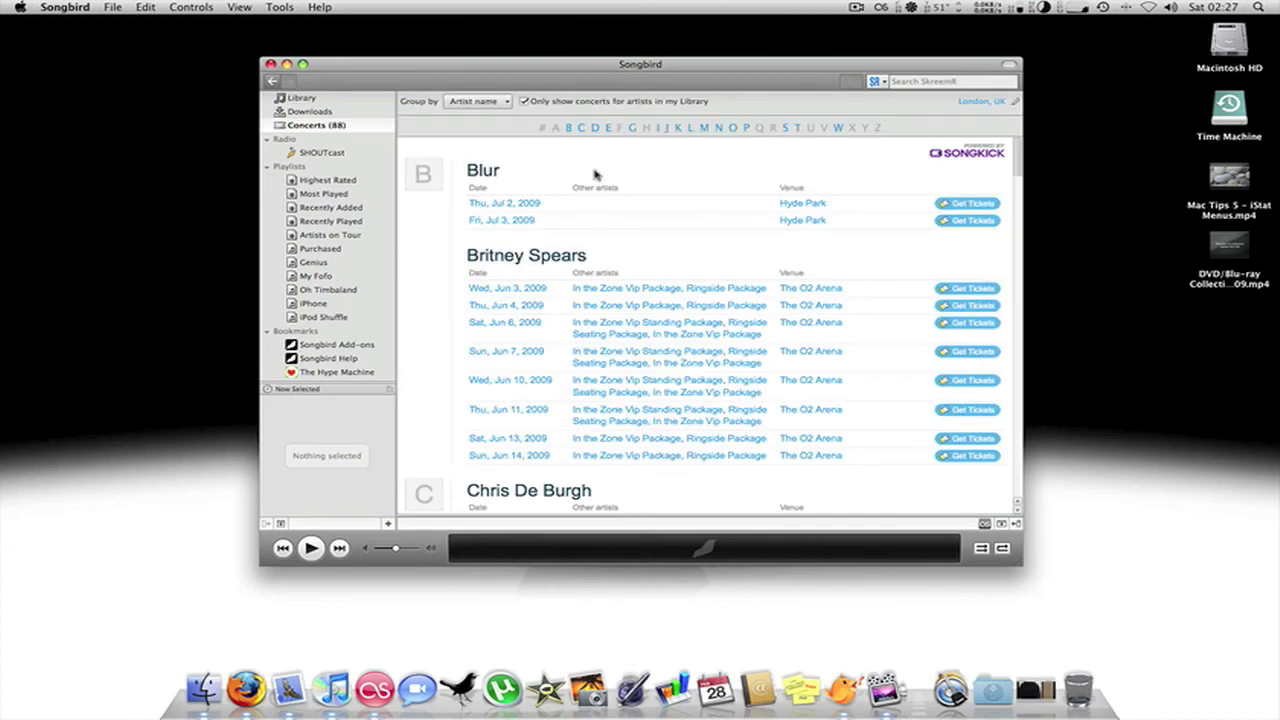
- Look through the London concert listings by artist, examining dates, venues and ticket links
{"action": "scroll", "coordinate": [570, 226], "scroll_direction": "down", "scroll_amount": 5}
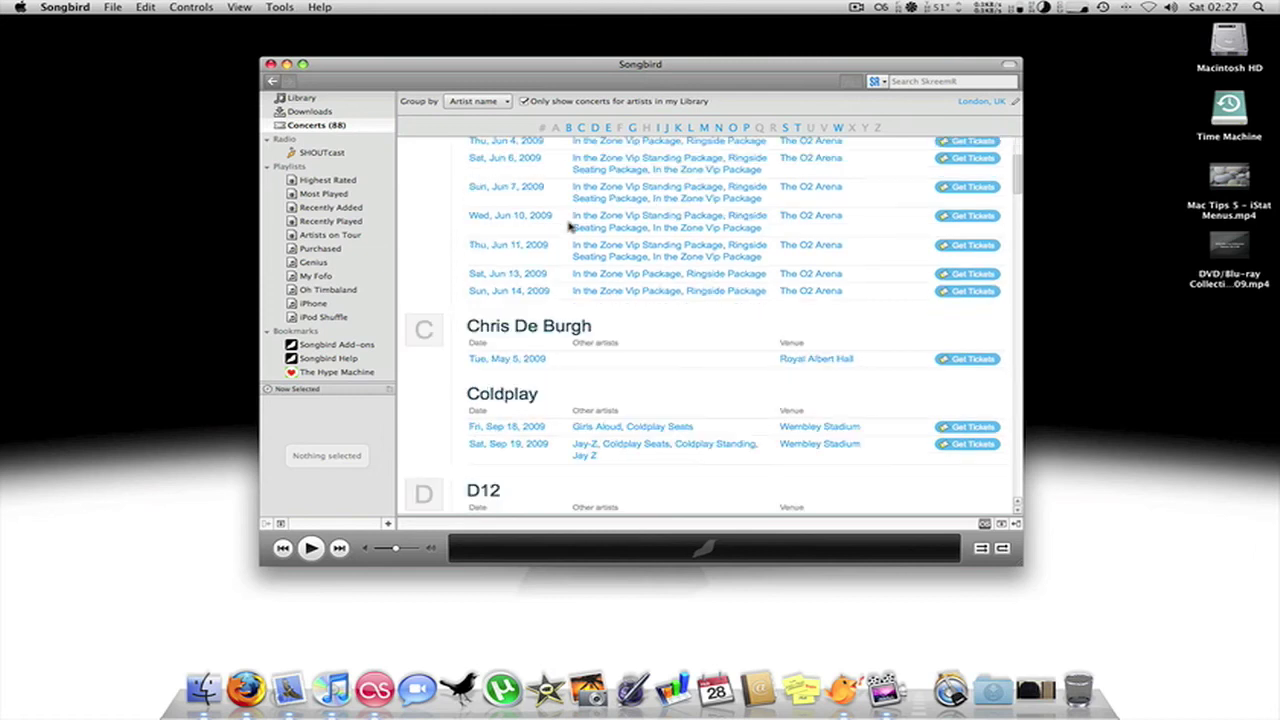
{"action": "scroll", "coordinate": [570, 226], "scroll_direction": "down", "scroll_amount": 15}
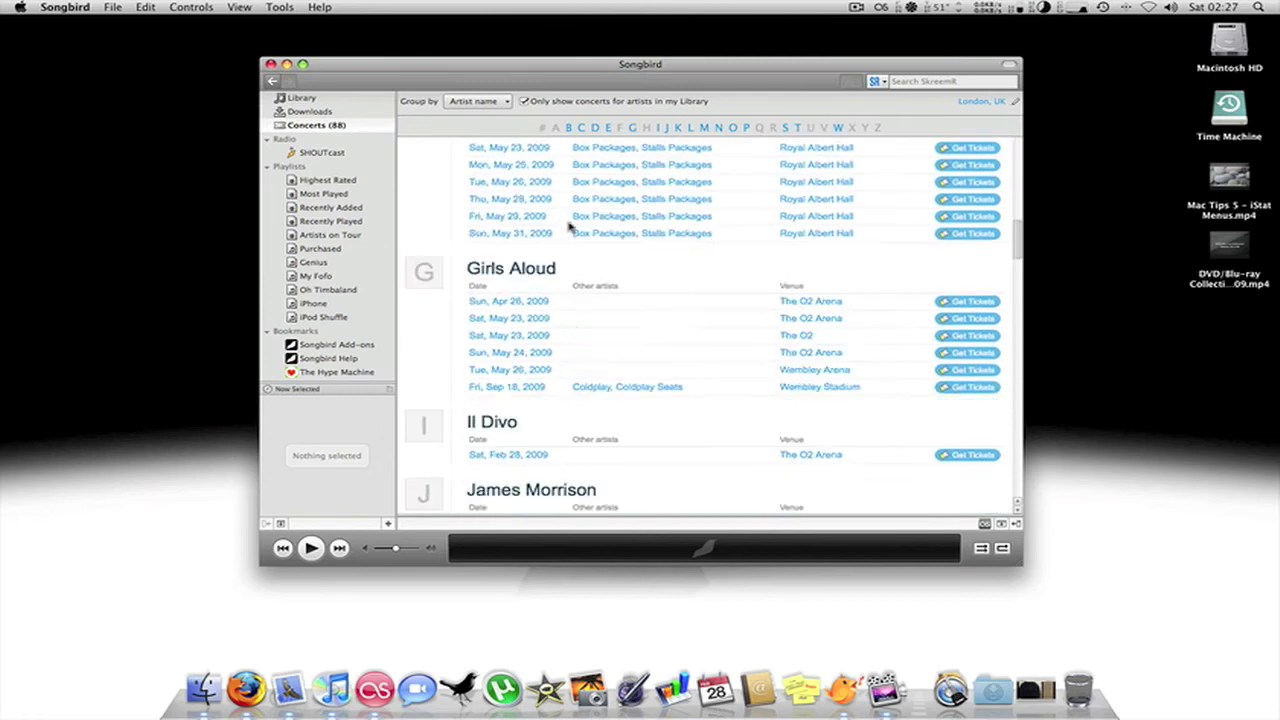
{"action": "scroll", "coordinate": [570, 226], "scroll_direction": "down", "scroll_amount": 12}
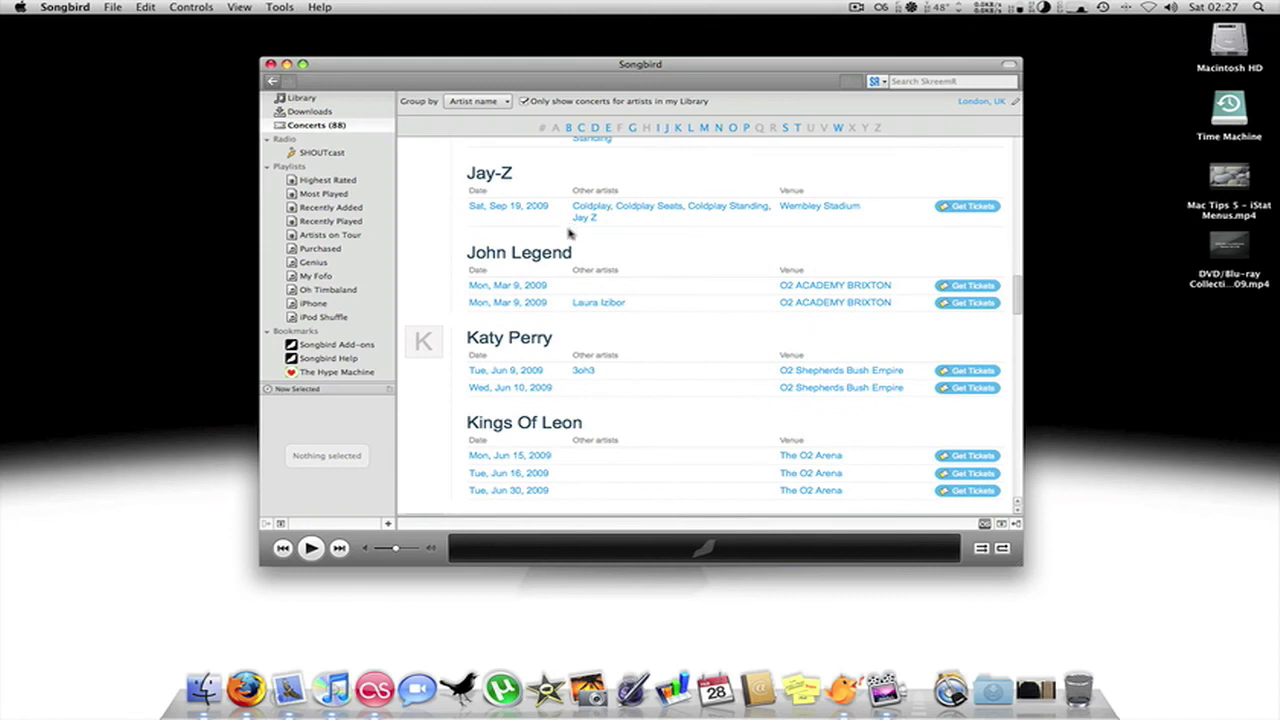
{"action": "scroll", "coordinate": [570, 234], "scroll_direction": "down", "scroll_amount": 5}
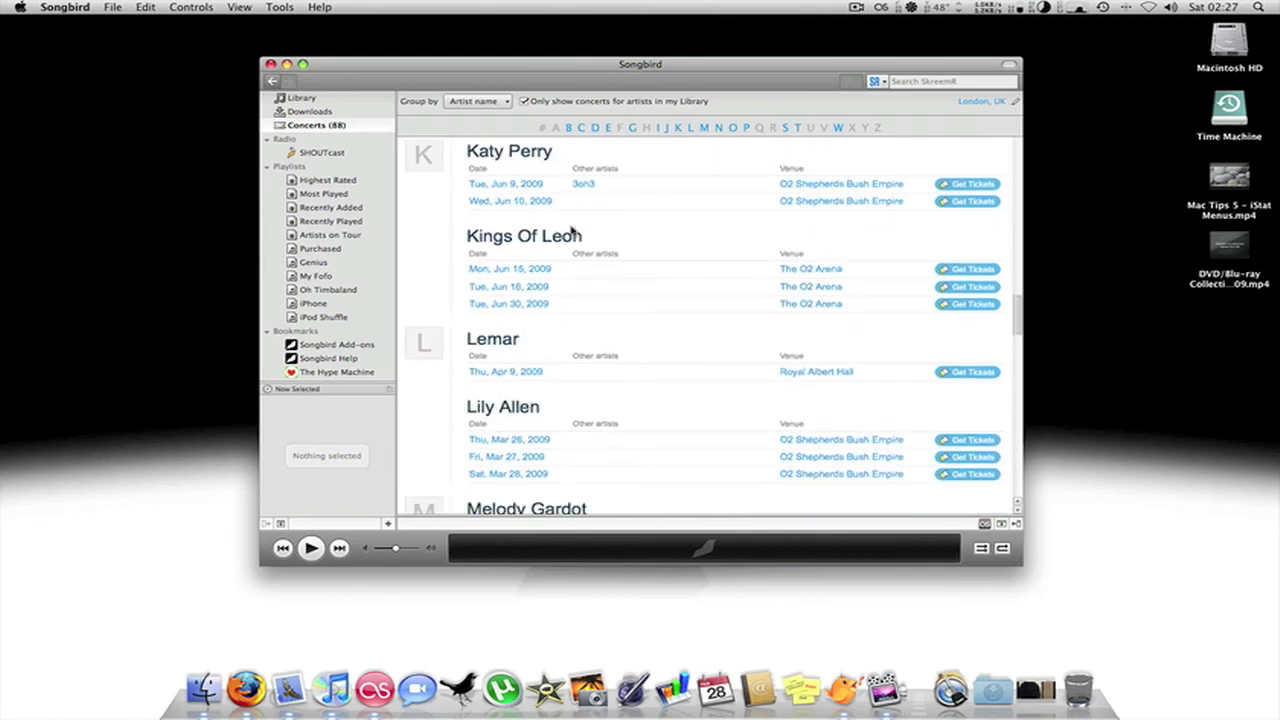
{"action": "scroll", "coordinate": [571, 237], "scroll_direction": "down", "scroll_amount": 3}
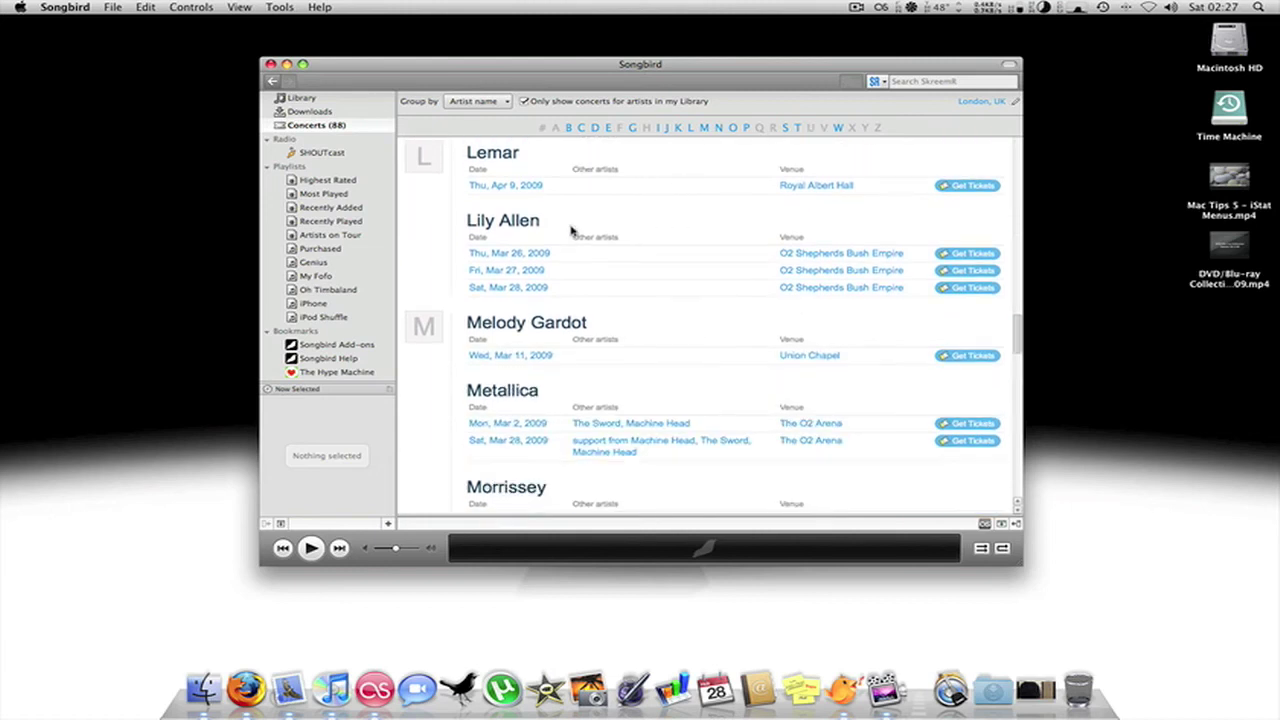
{"action": "scroll", "coordinate": [970, 360], "scroll_direction": "down", "scroll_amount": 5}
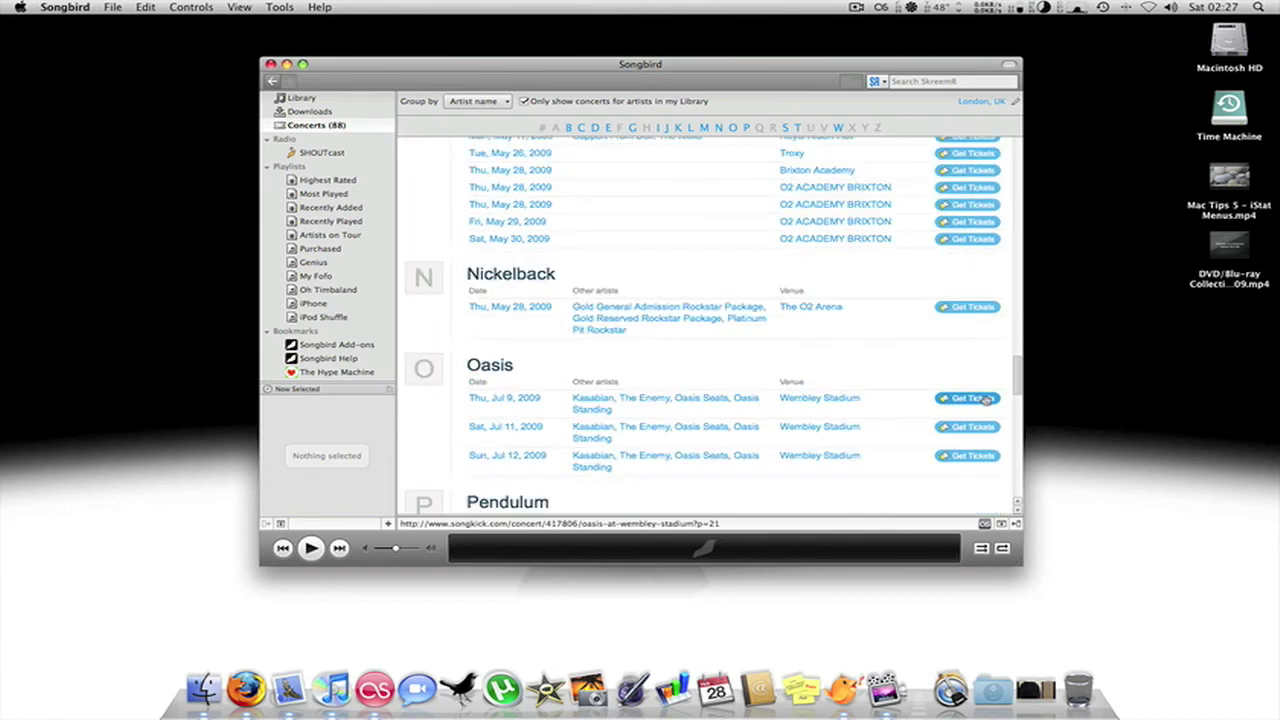
{"action": "scroll", "coordinate": [985, 400], "scroll_direction": "down", "scroll_amount": 6}
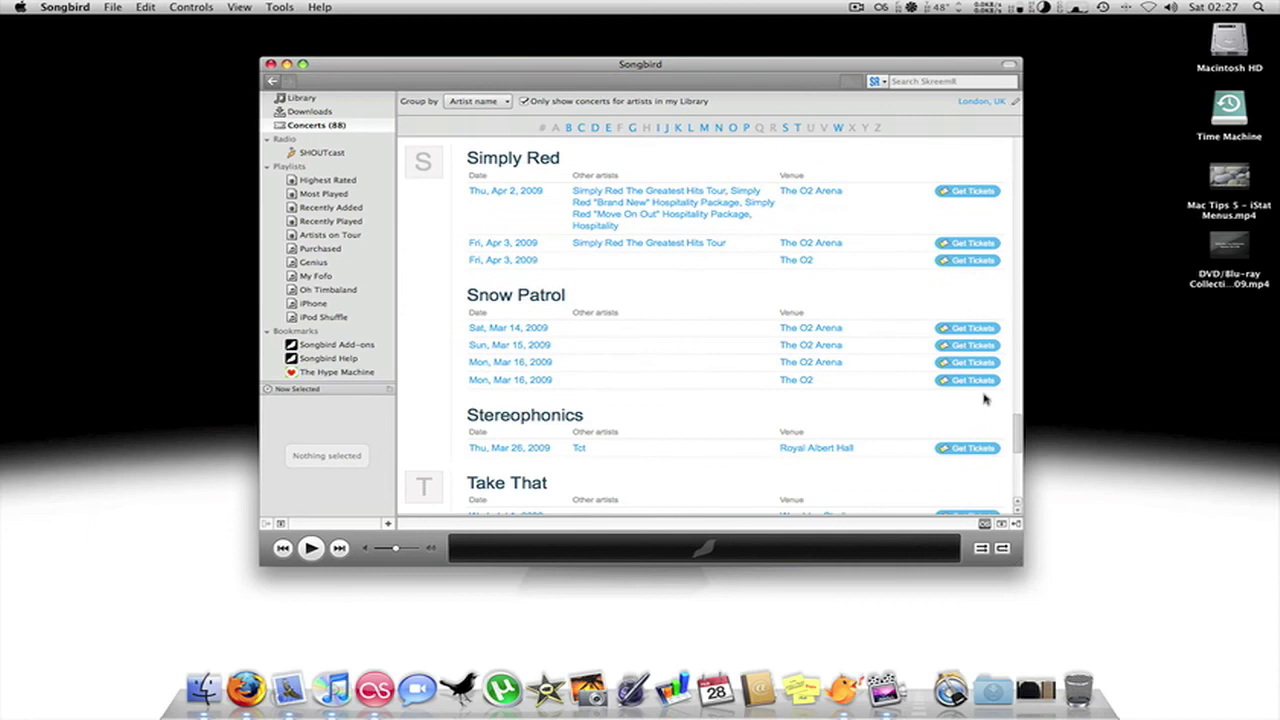
{"action": "scroll", "coordinate": [985, 400], "scroll_direction": "down", "scroll_amount": 5}
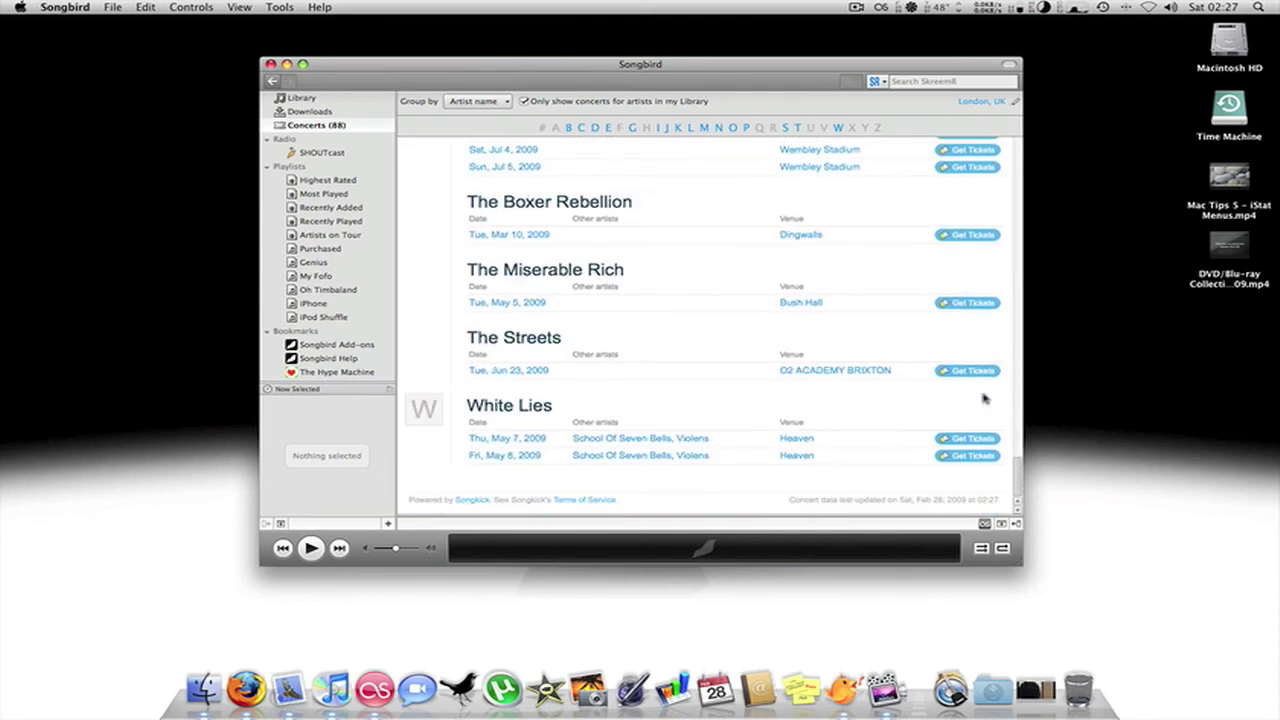
{"action": "scroll", "coordinate": [985, 400], "scroll_direction": "up", "scroll_amount": 20}
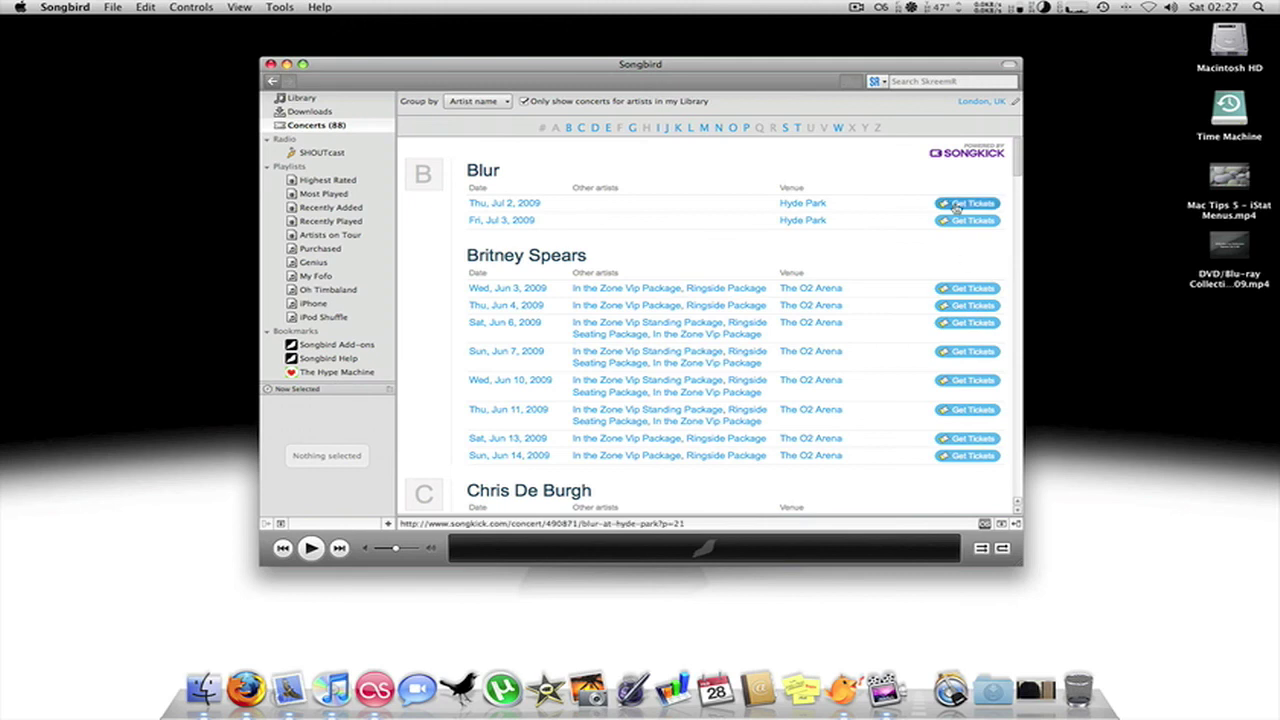
- Return to the music library, browse its song list and reposition the player window slightly
{"action": "left_click", "coordinate": [303, 98]}
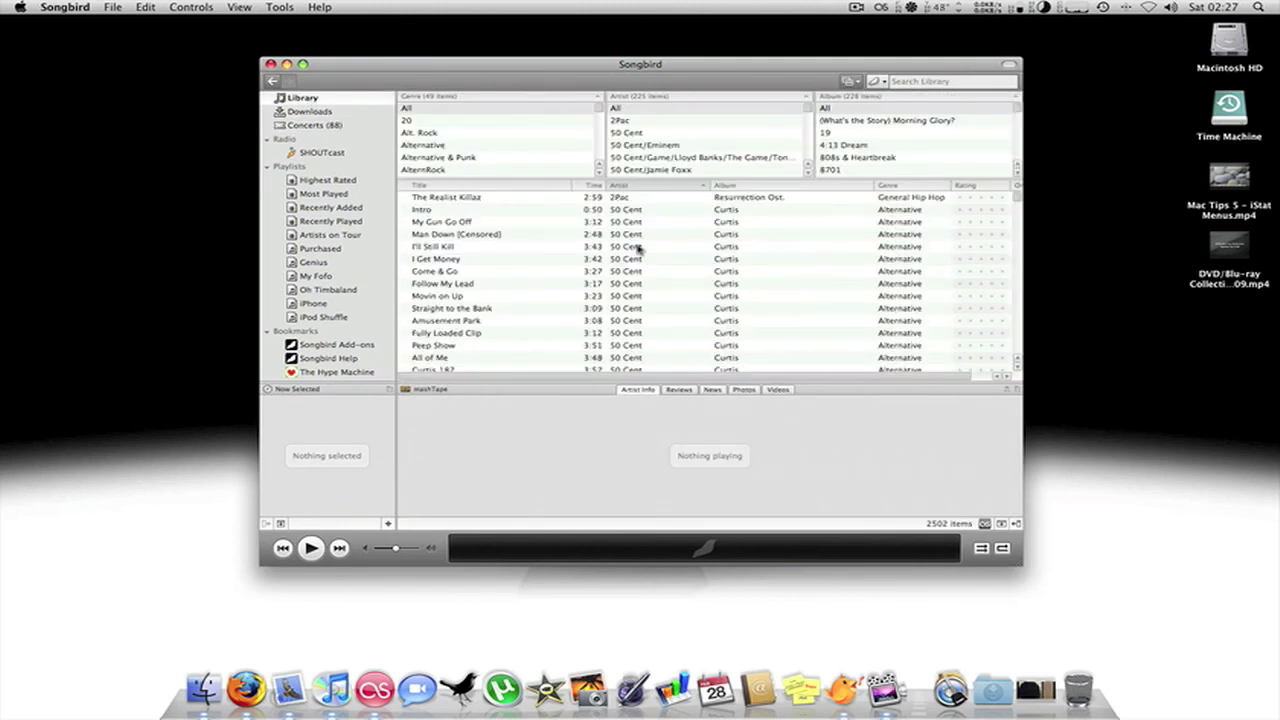
{"action": "scroll", "coordinate": [638, 249], "scroll_direction": "down", "scroll_amount": 5}
{"action": "scroll", "coordinate": [638, 249], "scroll_direction": "up", "scroll_amount": 5}
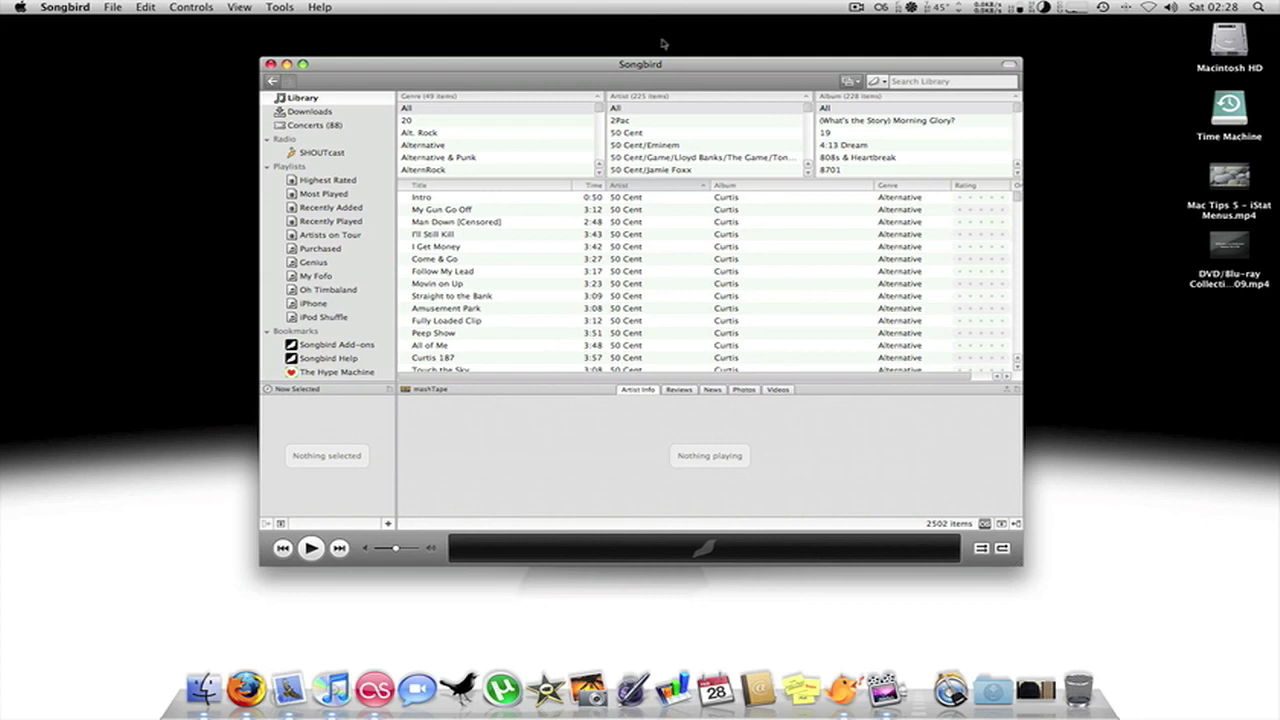
{"action": "left_click_drag", "start_coordinate": [661, 64], "coordinate": [670, 57]}
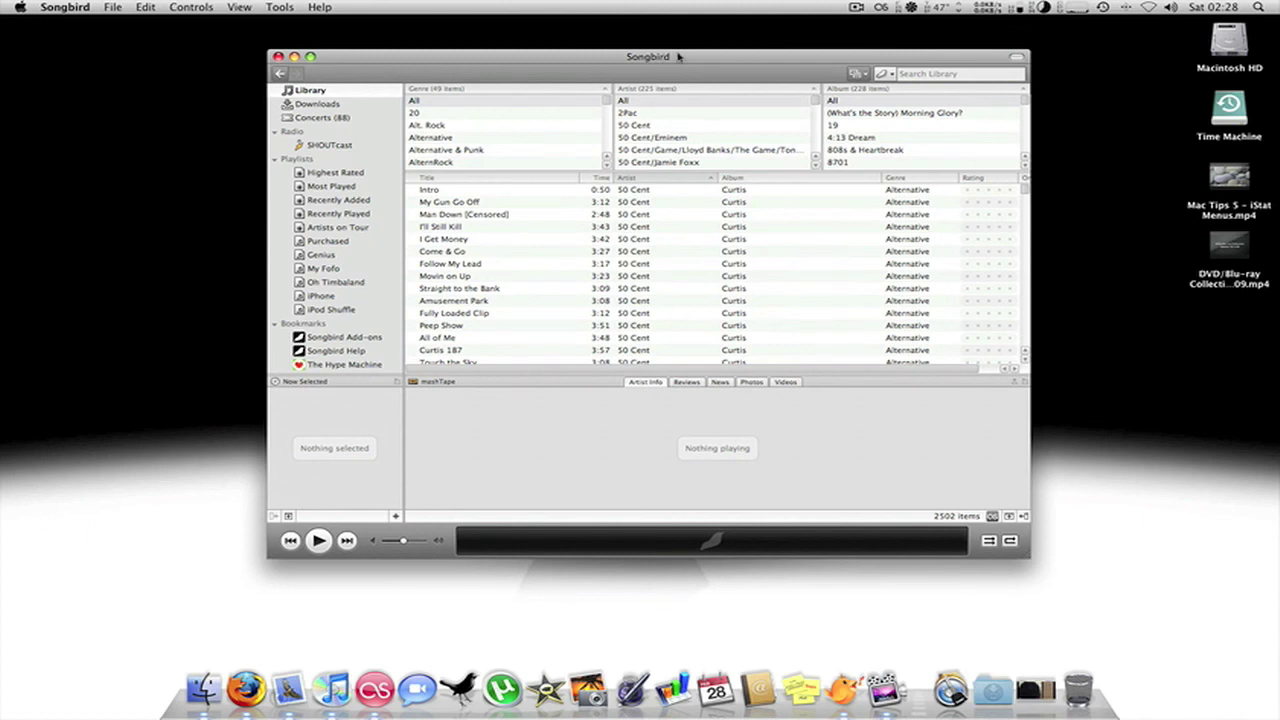